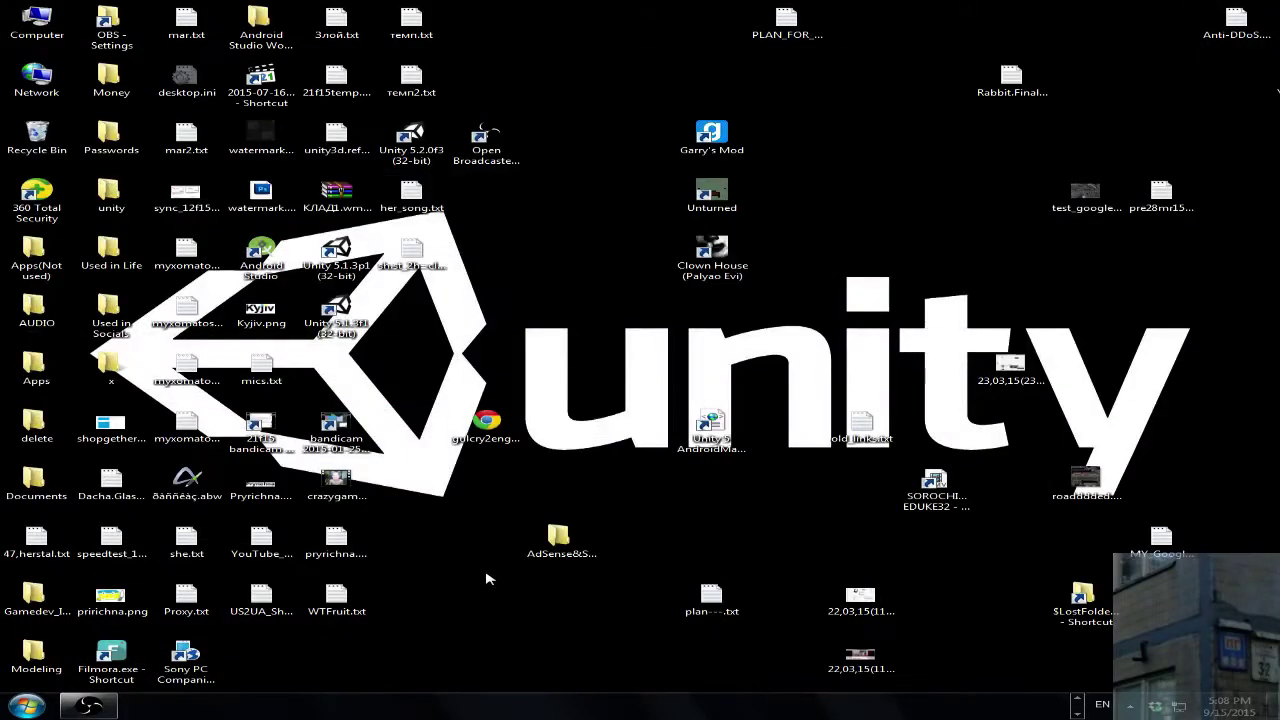
- Switch to the Unity editor with the kode80SSR-master project and run TestScene in play mode
{"action": "left_click", "coordinate": [1076, 699]}
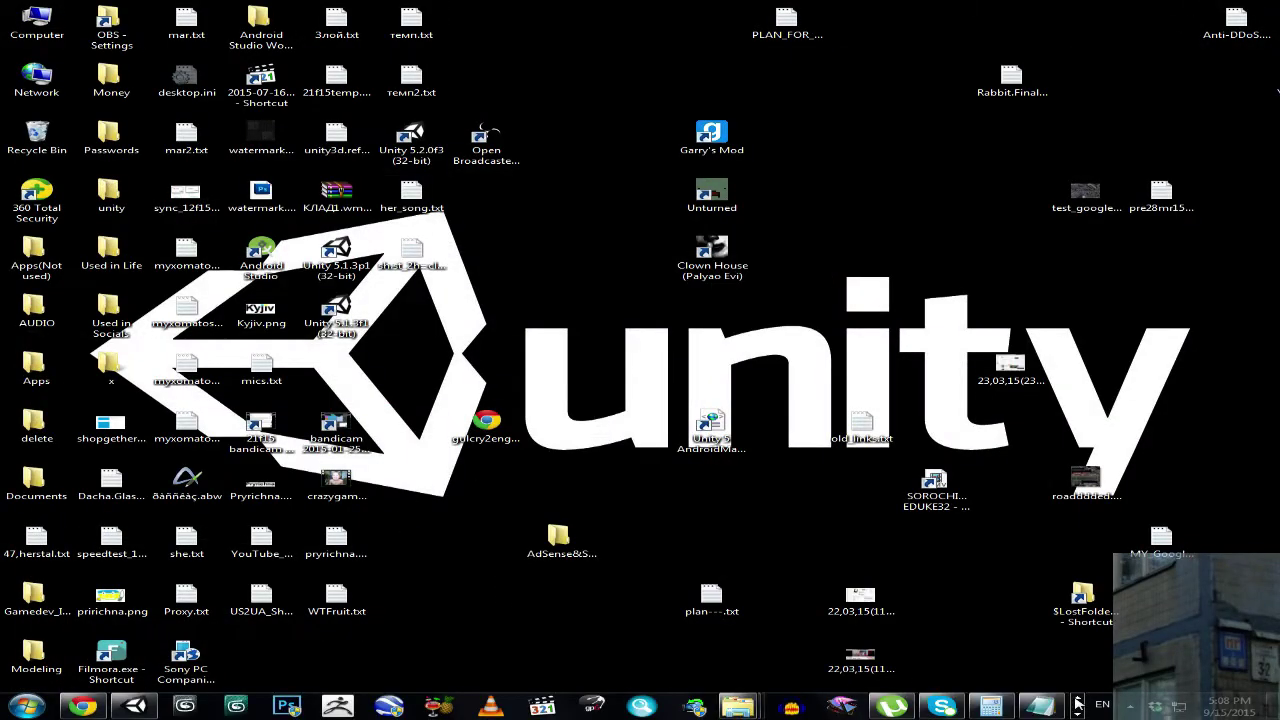
{"action": "left_click", "coordinate": [135, 706]}
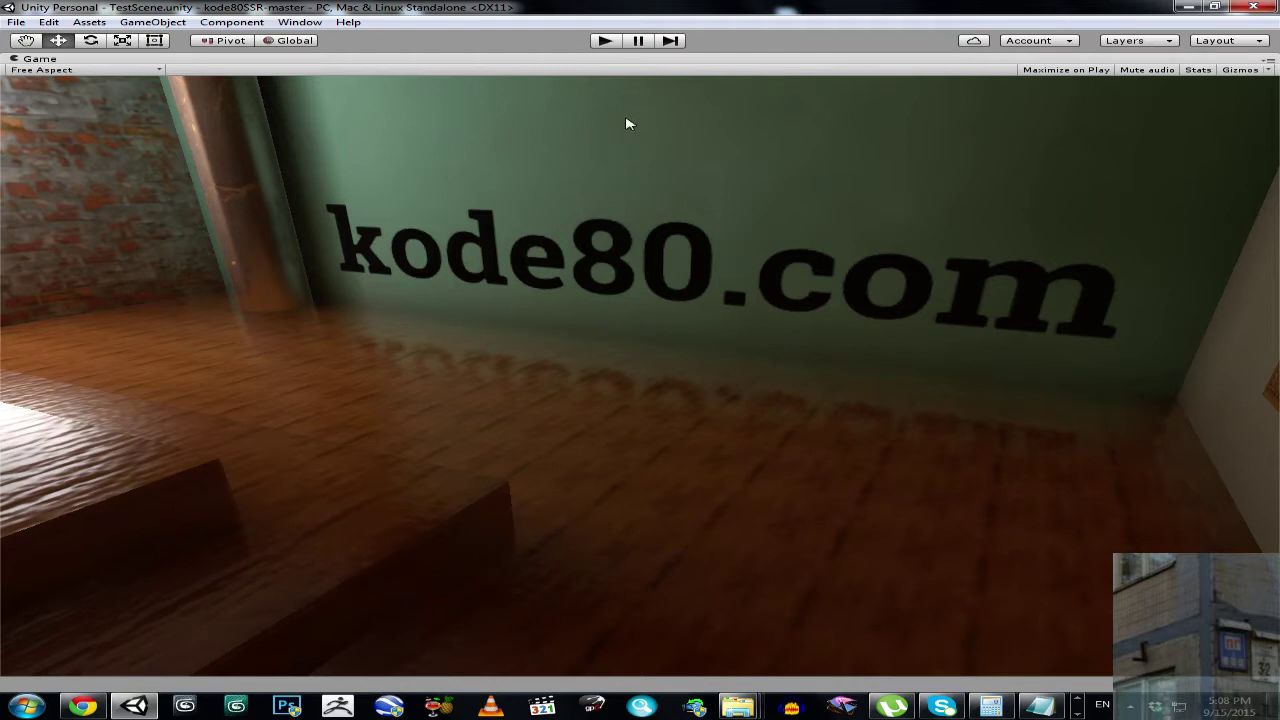
{"action": "left_click", "coordinate": [606, 41]}
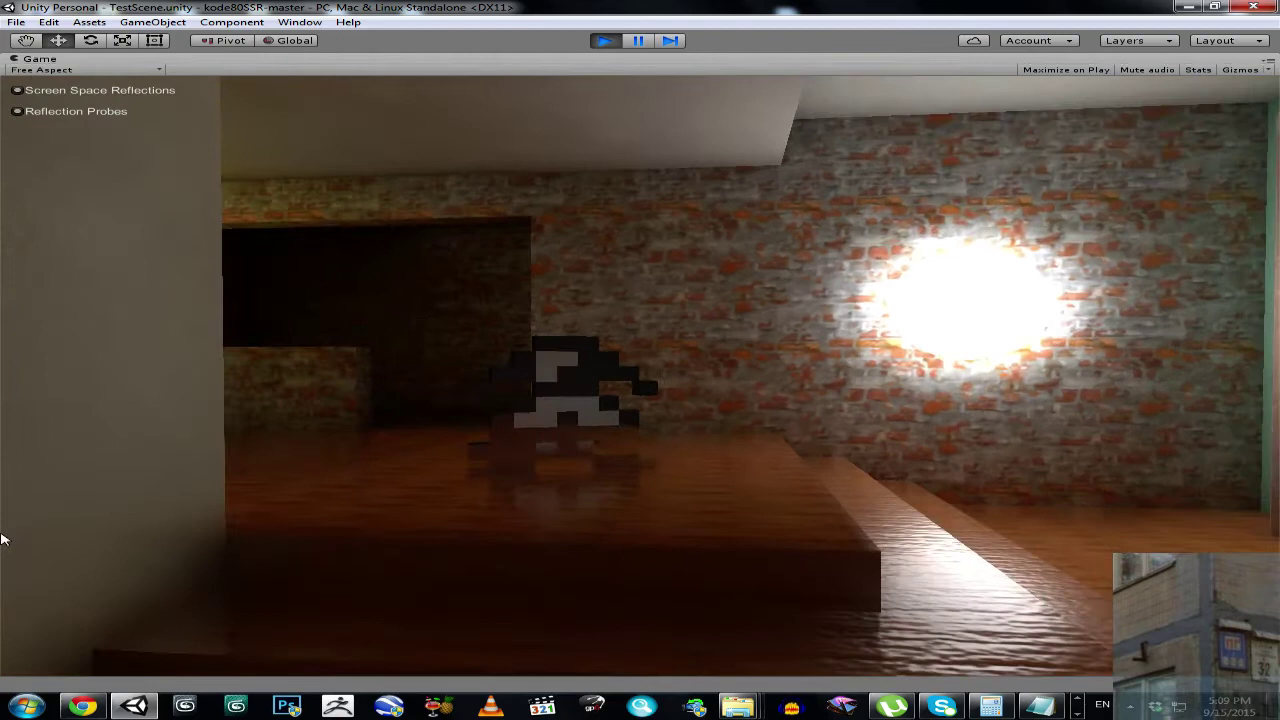
- Fly the camera around the stairs and raised wooden floor to examine the reflections with both reflection options enabled
{"action": "key", "text": "d"}
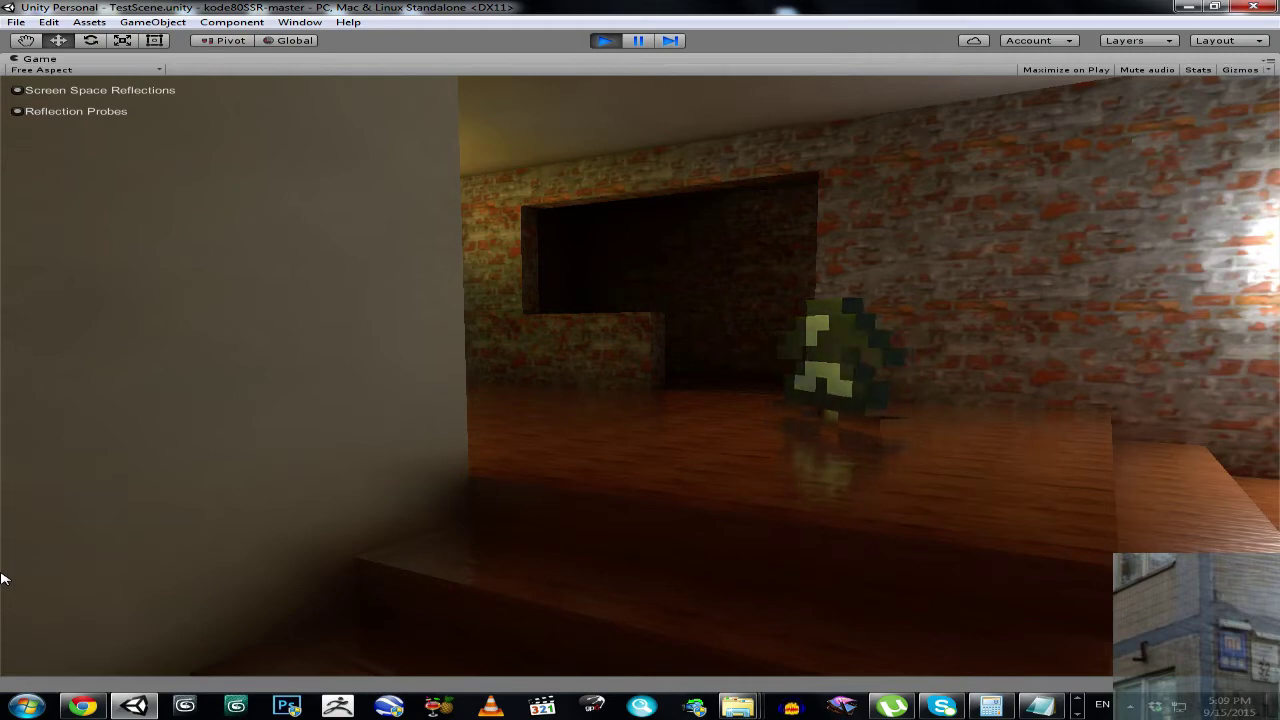
{"action": "key", "text": "d"}
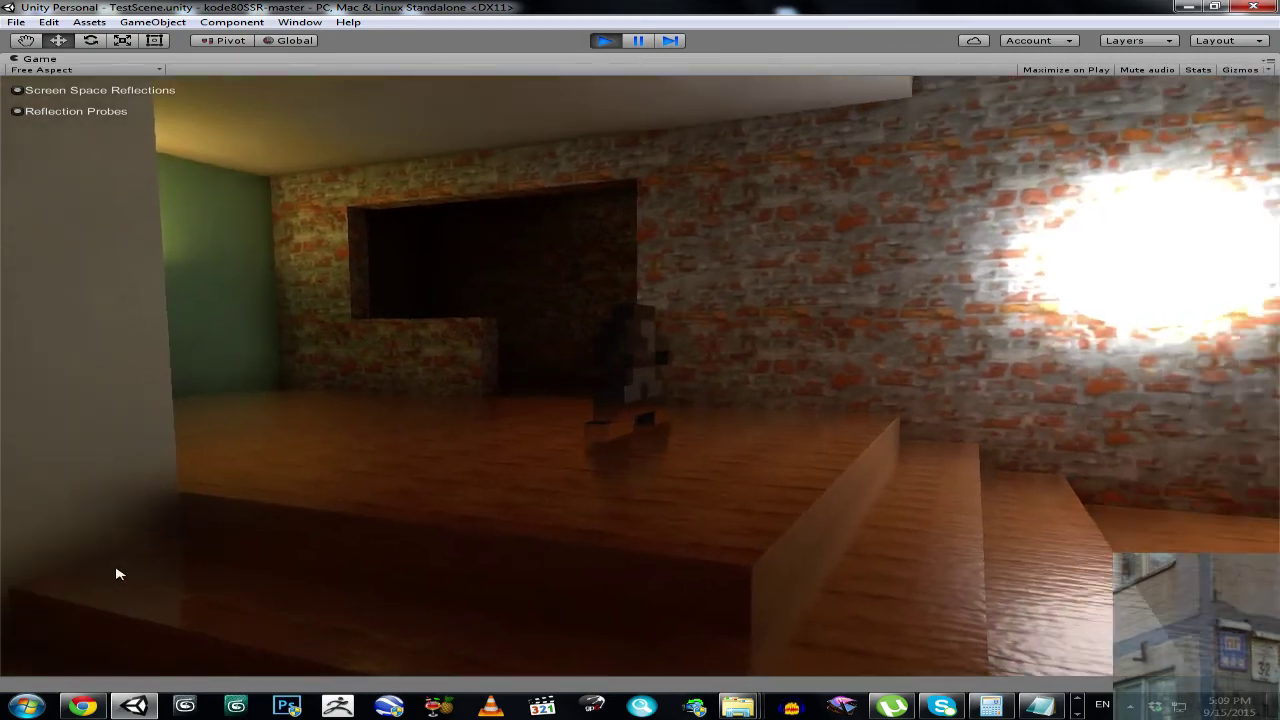
{"action": "key", "text": "a"}
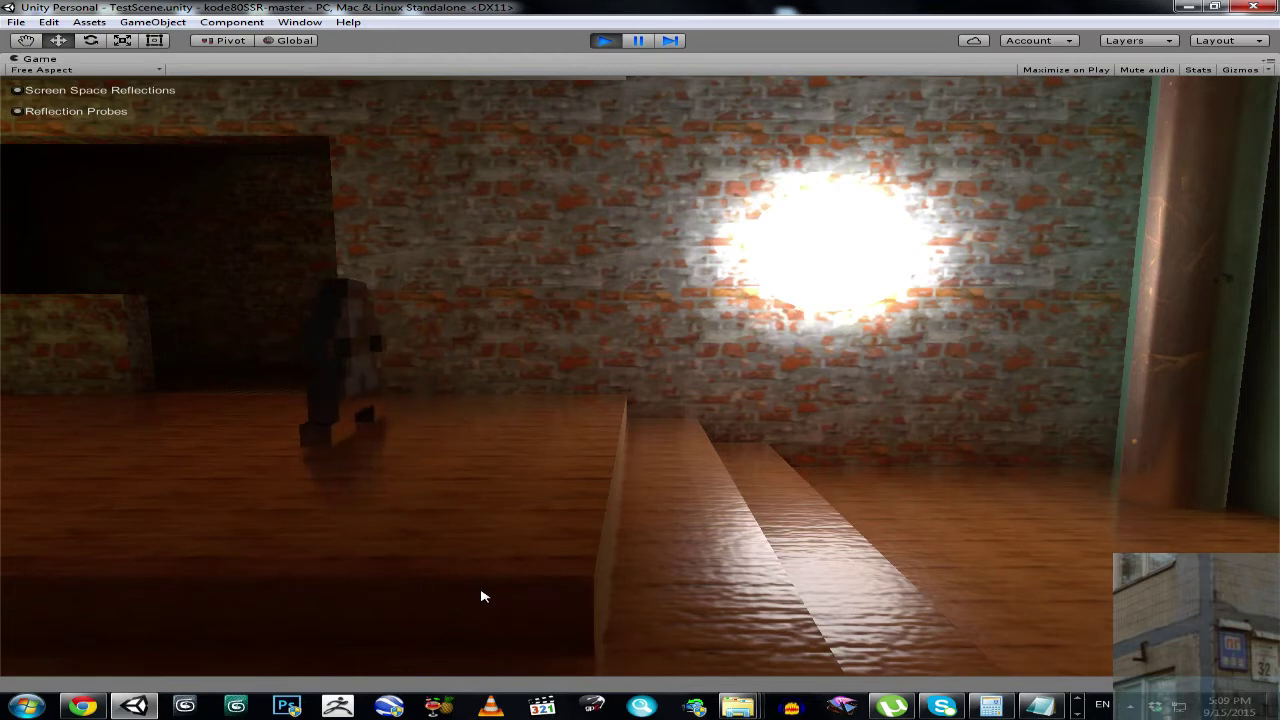
{"action": "left_click_drag", "start_coordinate": [481, 597], "coordinate": [201, 604]}
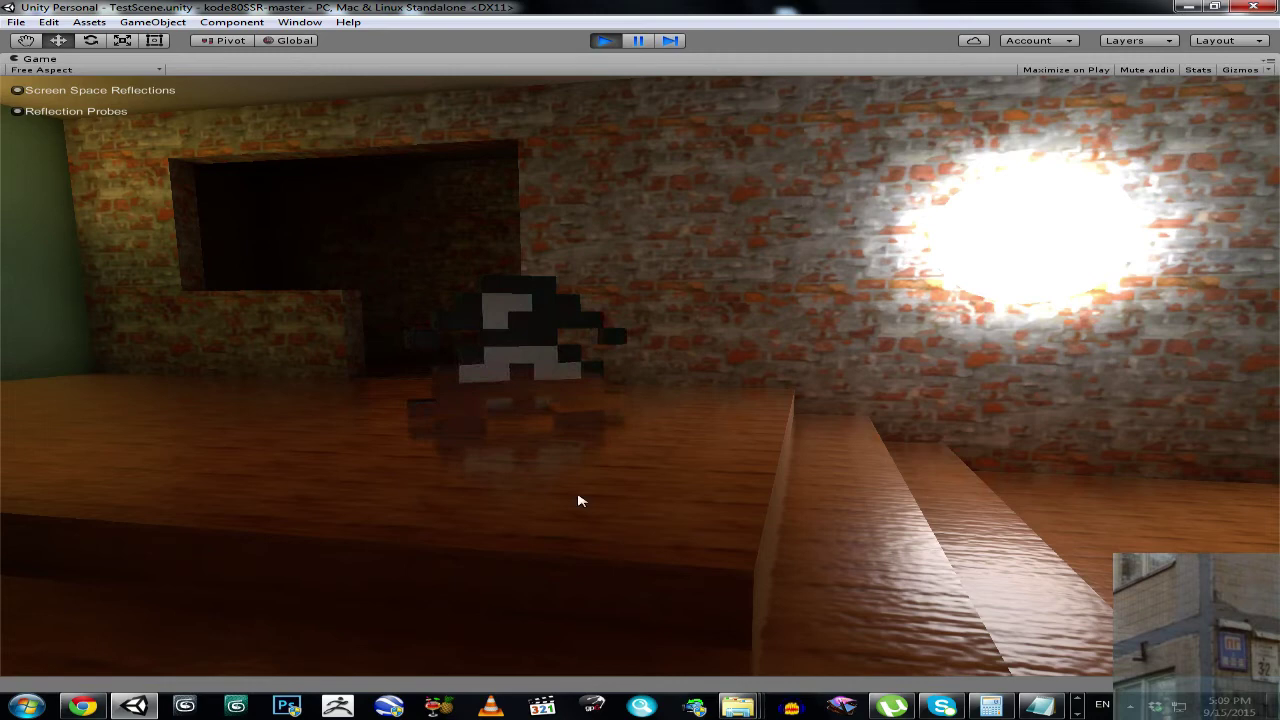
{"action": "left_click_drag", "start_coordinate": [661, 475], "coordinate": [46, 498]}
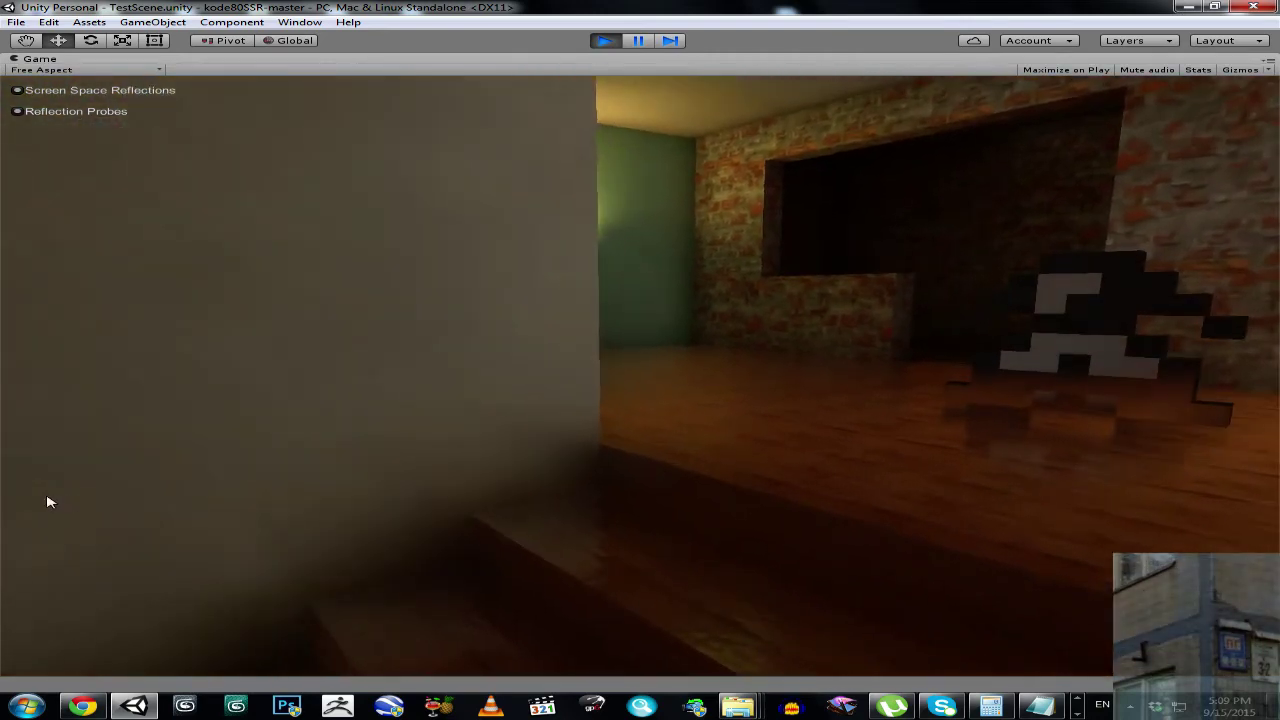
{"action": "key", "text": "d"}
{"action": "key", "text": "d"}
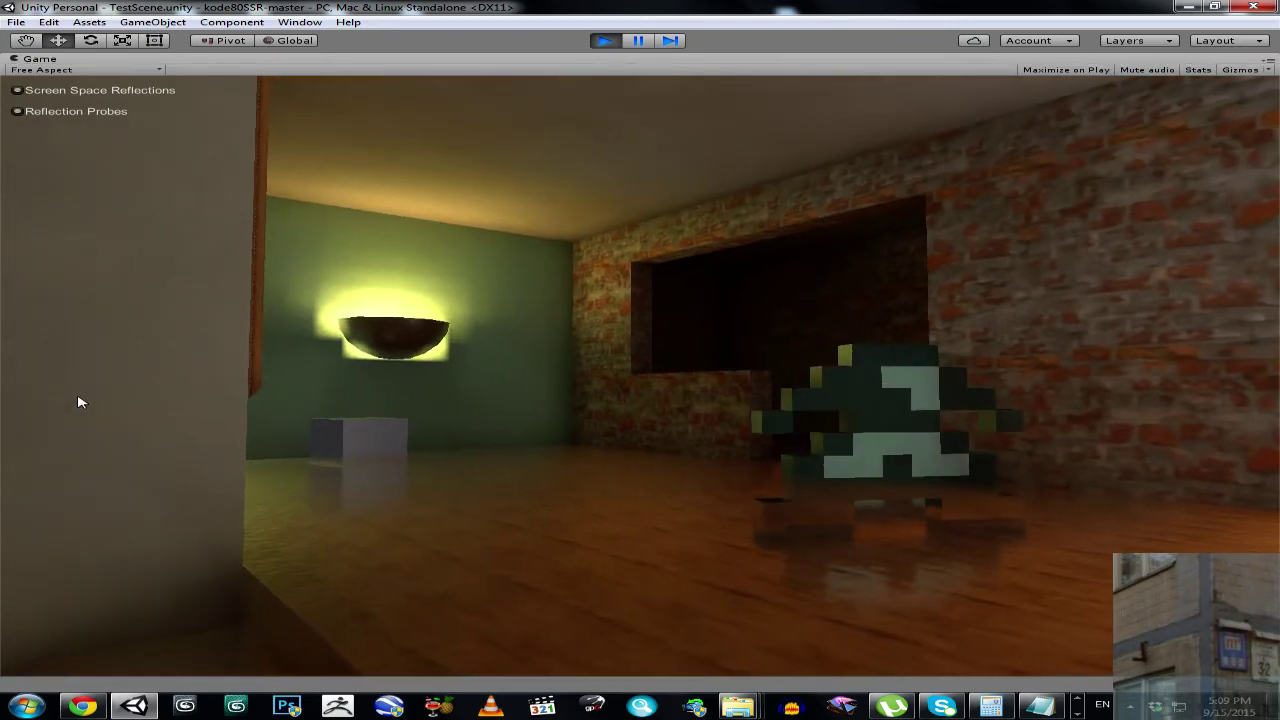
{"action": "left_click_drag", "start_coordinate": [81, 402], "coordinate": [266, 497]}
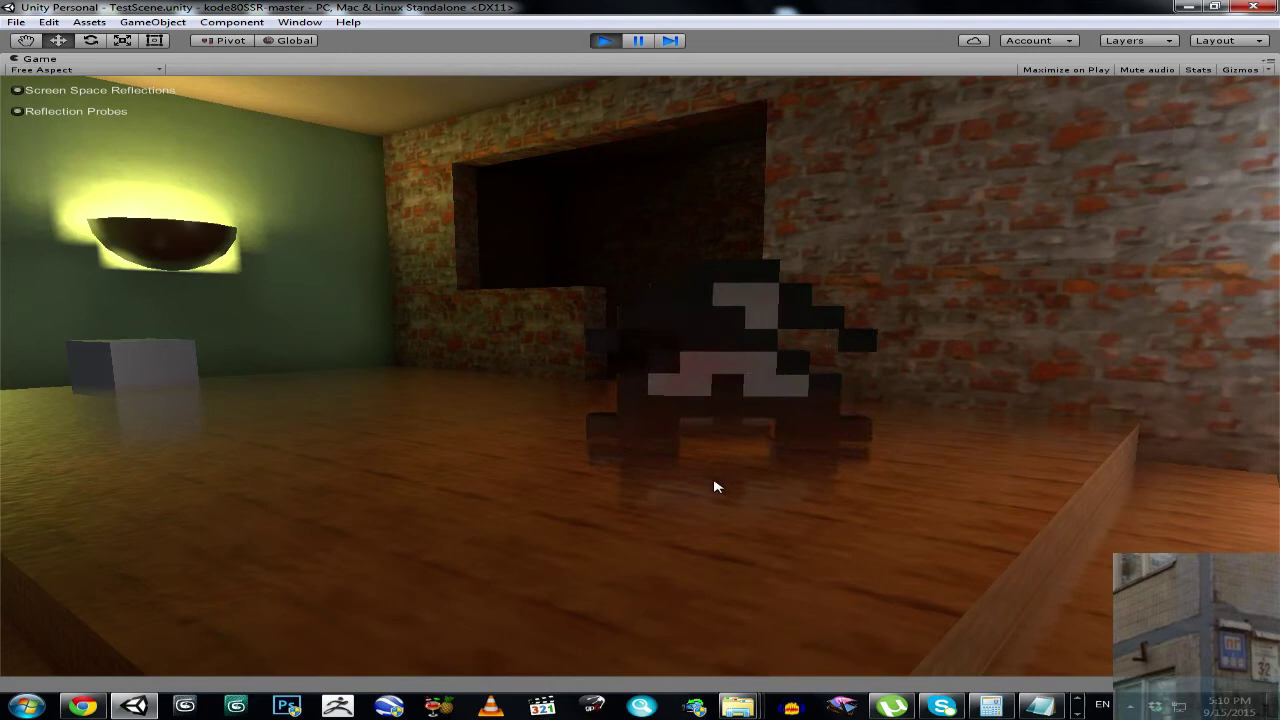
- Examine the spinning ninja figure's floor reflection from several distances and angles beside the green wall and lamp
{"action": "key", "text": "s"}
{"action": "left_click_drag", "start_coordinate": [687, 508], "coordinate": [661, 507]}
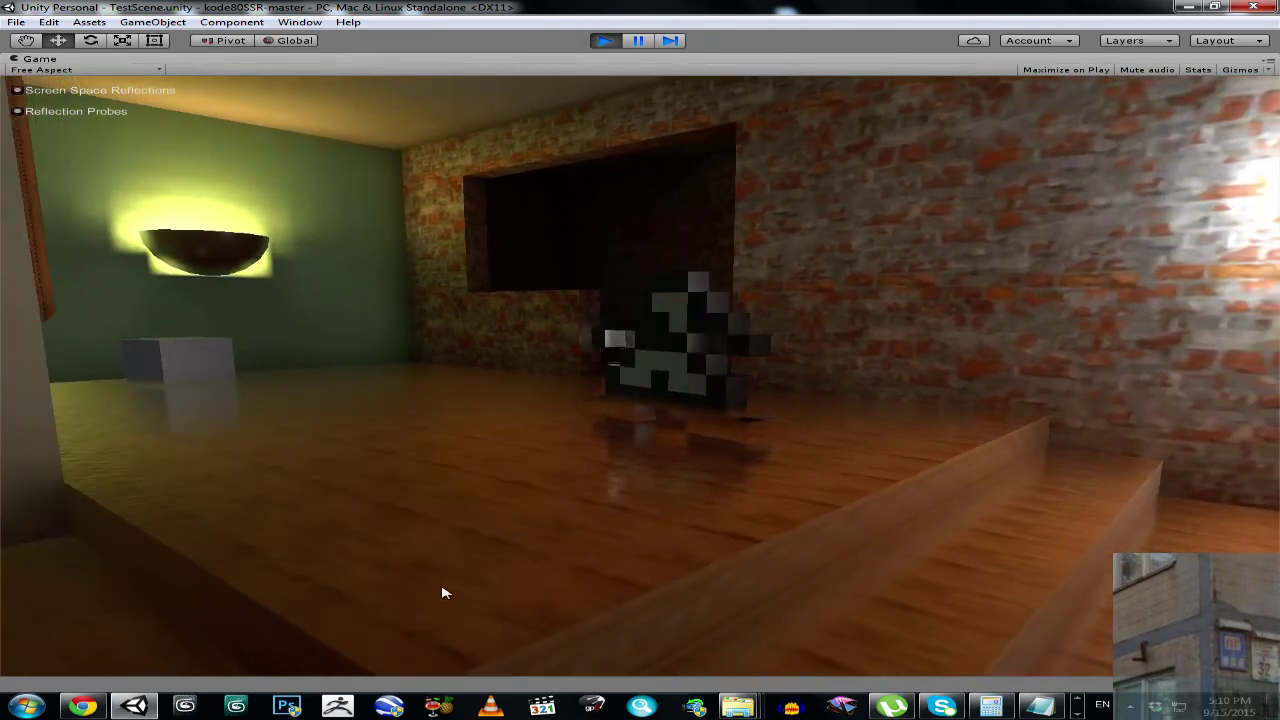
{"action": "left_click_drag", "start_coordinate": [797, 470], "coordinate": [463, 531]}
{"action": "key", "text": "w"}
{"action": "key", "text": "a"}
{"action": "key", "text": "d"}
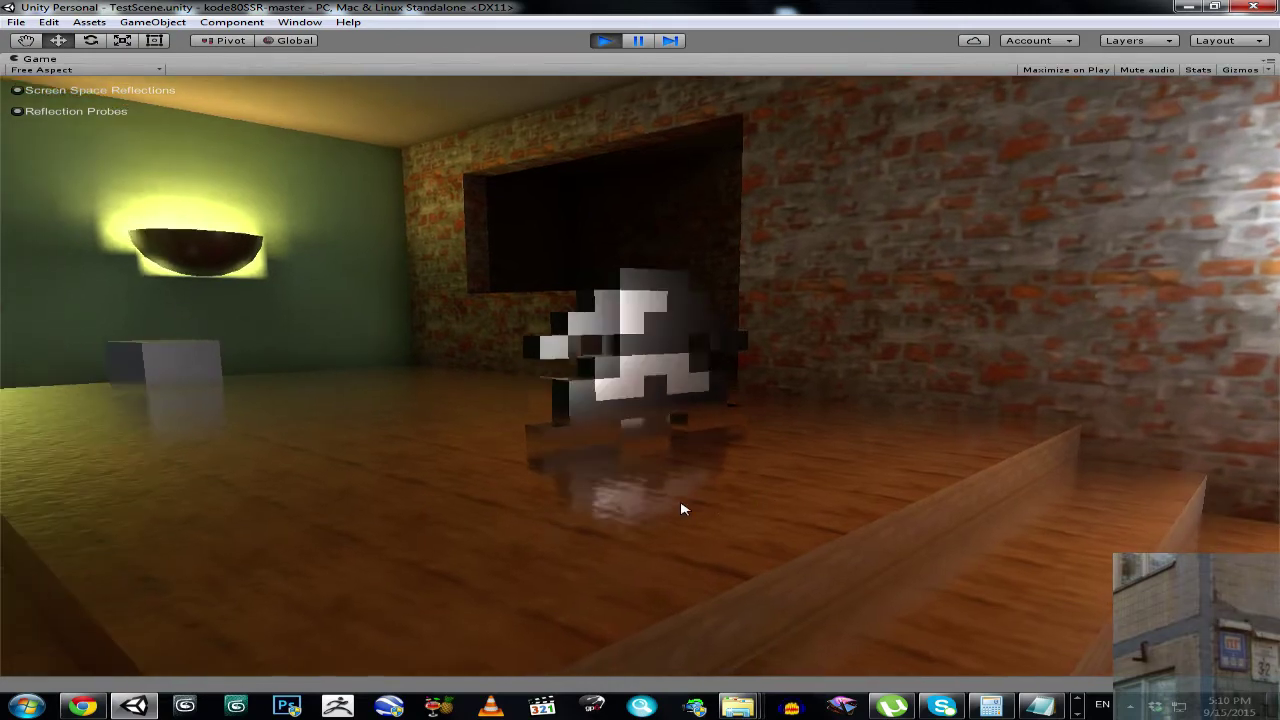
{"action": "left_click_drag", "start_coordinate": [683, 509], "coordinate": [566, 509]}
{"action": "key", "text": "d"}
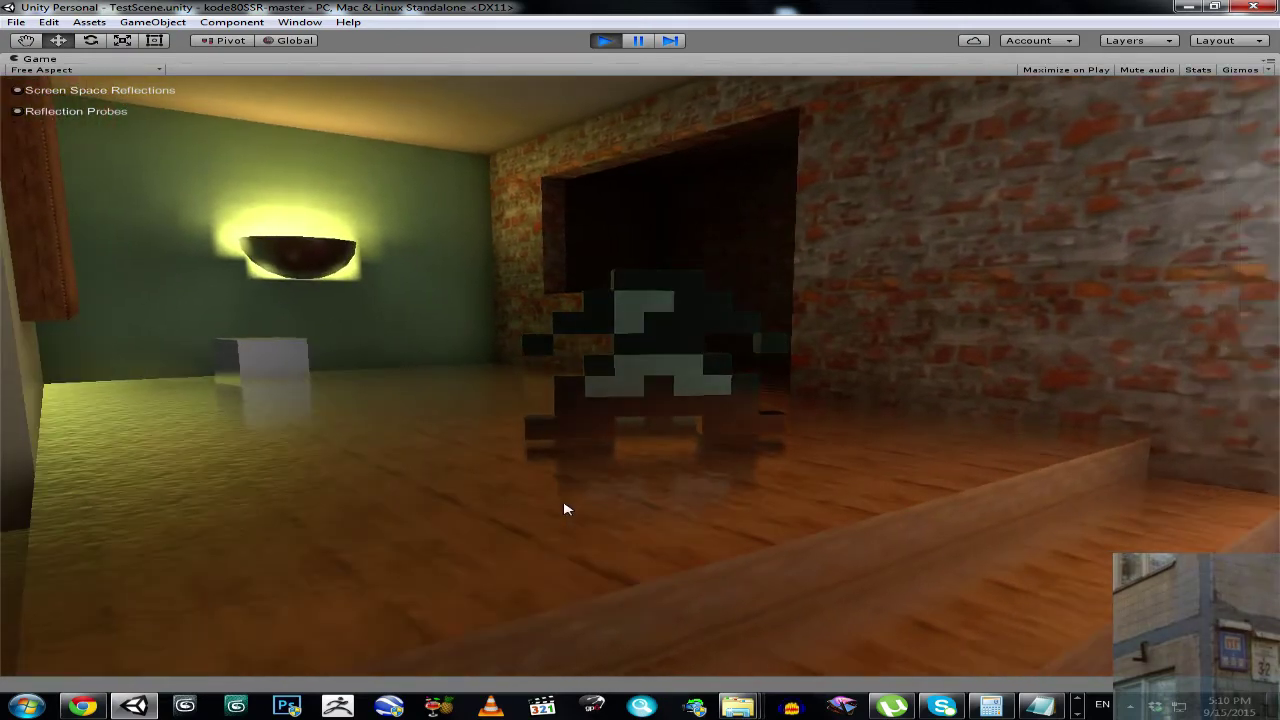
{"action": "key", "text": "w"}
{"action": "key", "text": "s"}
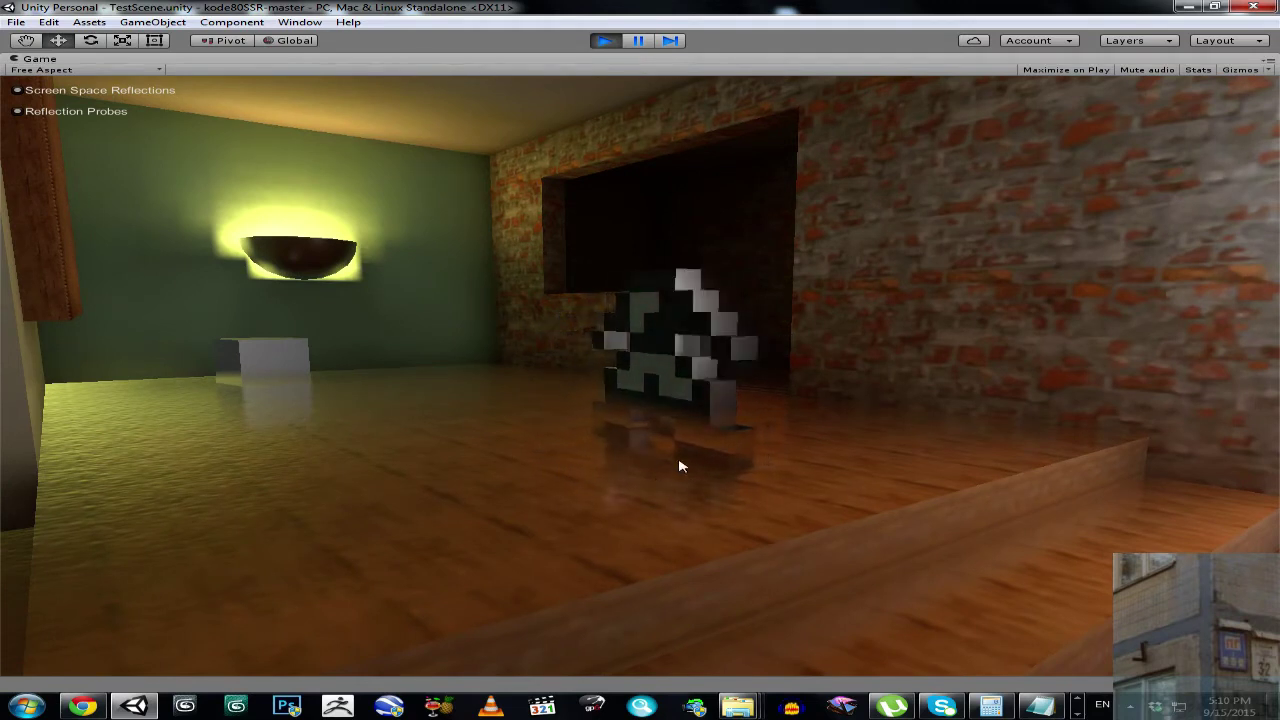
{"action": "left_click_drag", "start_coordinate": [723, 475], "coordinate": [461, 457]}
{"action": "key", "text": "a"}
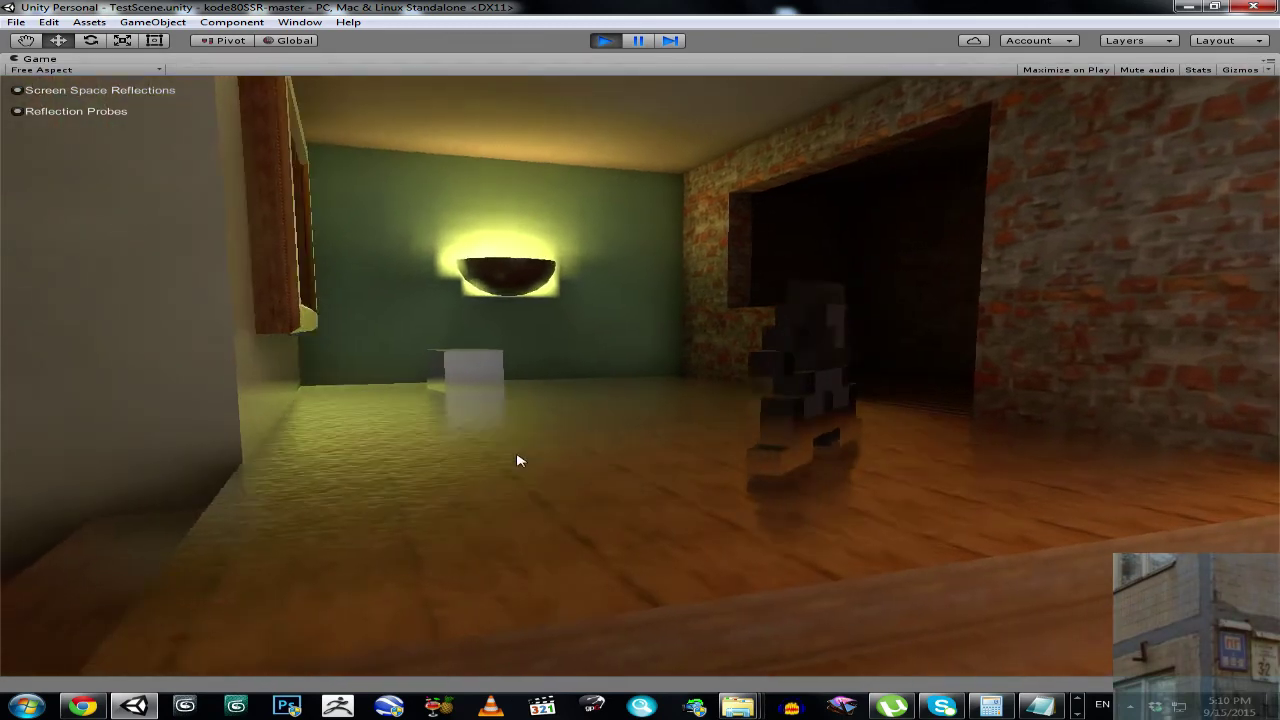
{"action": "key", "text": "d"}
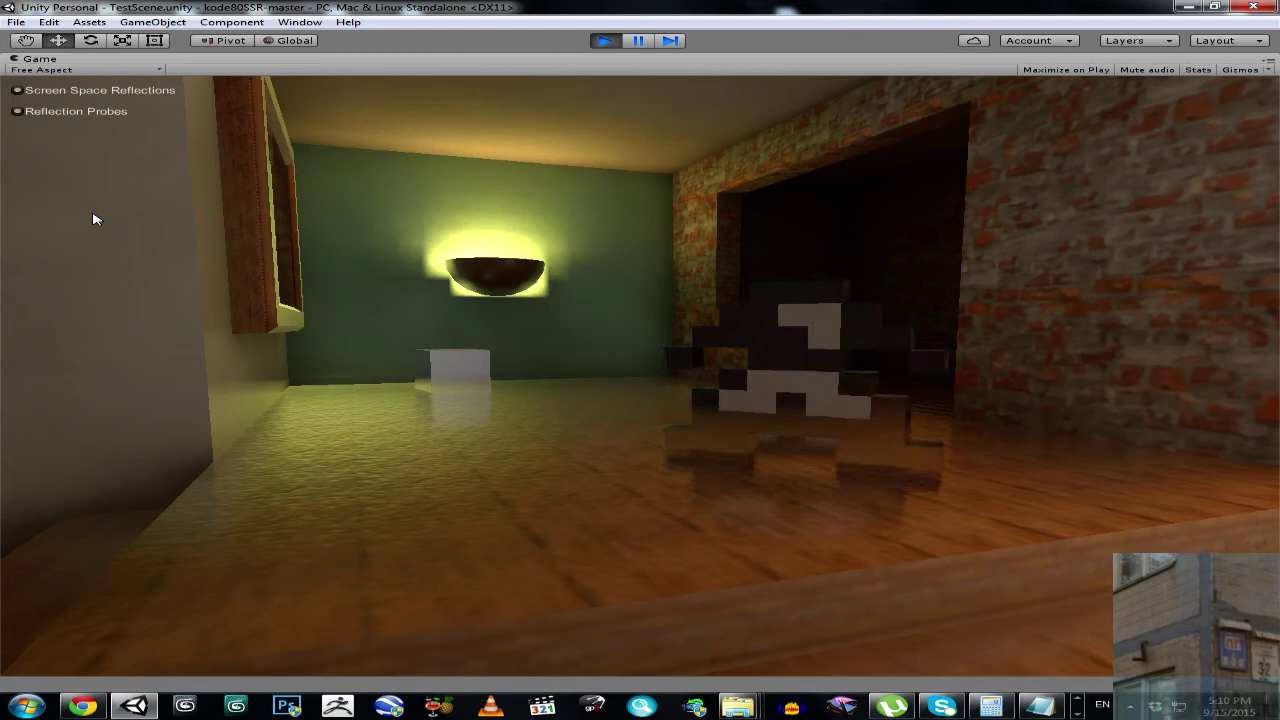
- Compare the scene with Reflection Probes and Screen Space Reflections switched on and off, leaving only Reflection Probes enabled
{"action": "left_click", "coordinate": [18, 112]}
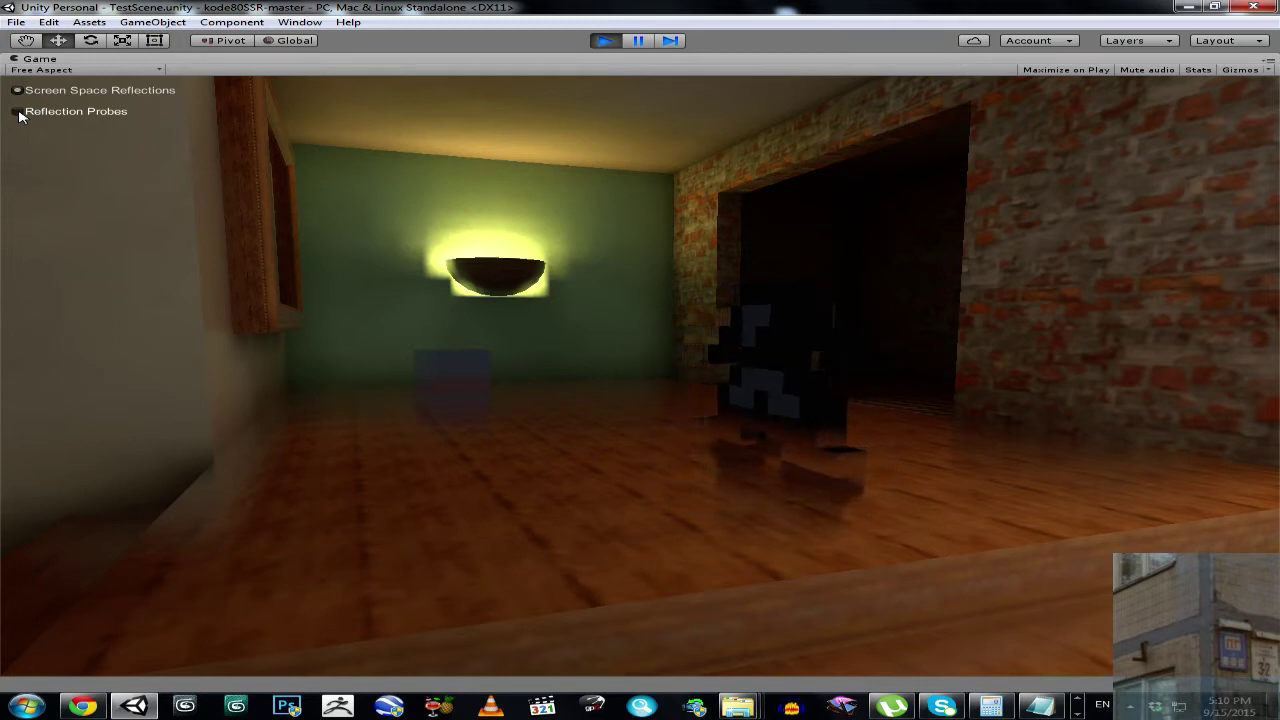
{"action": "left_click", "coordinate": [17, 112]}
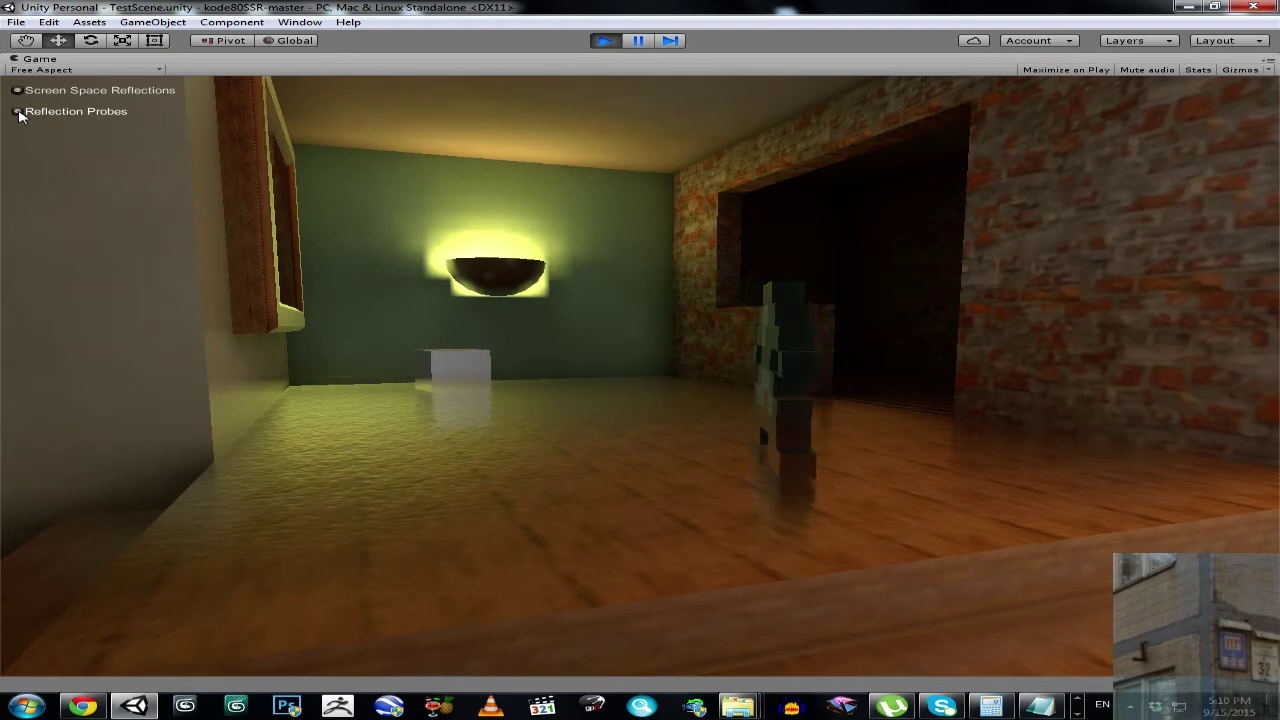
{"action": "left_click", "coordinate": [17, 112]}
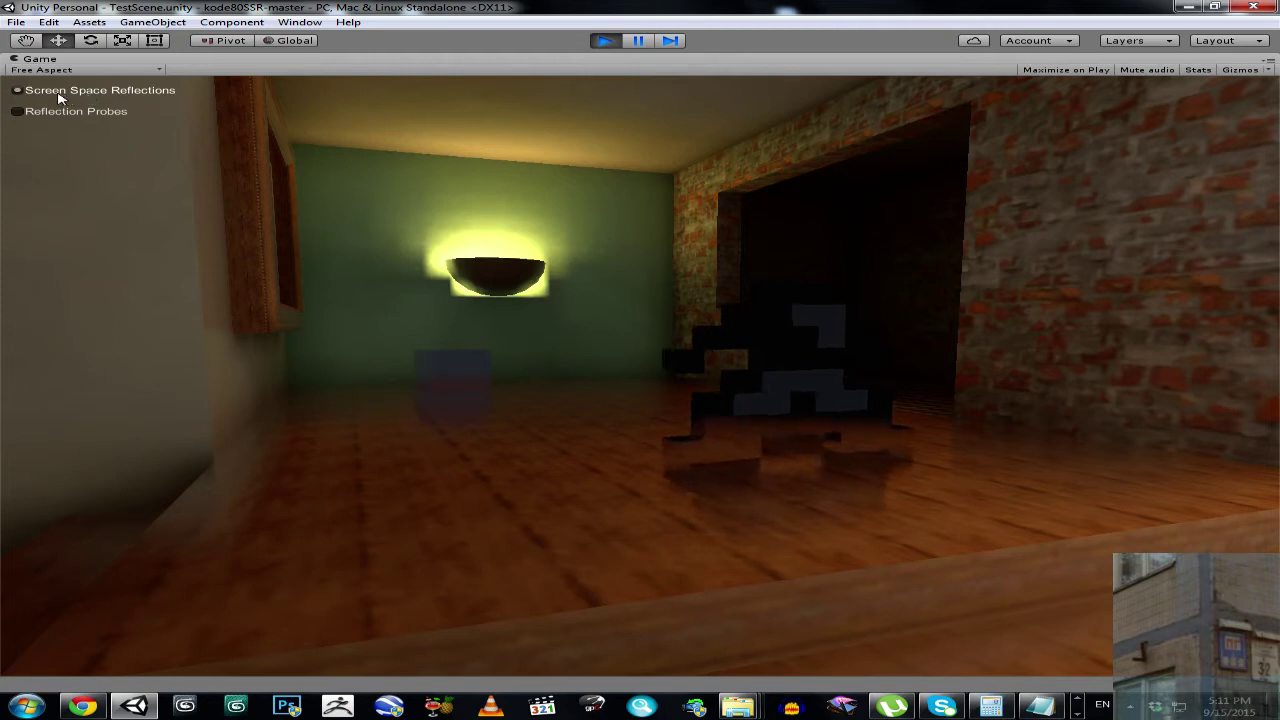
{"action": "left_click", "coordinate": [20, 92]}
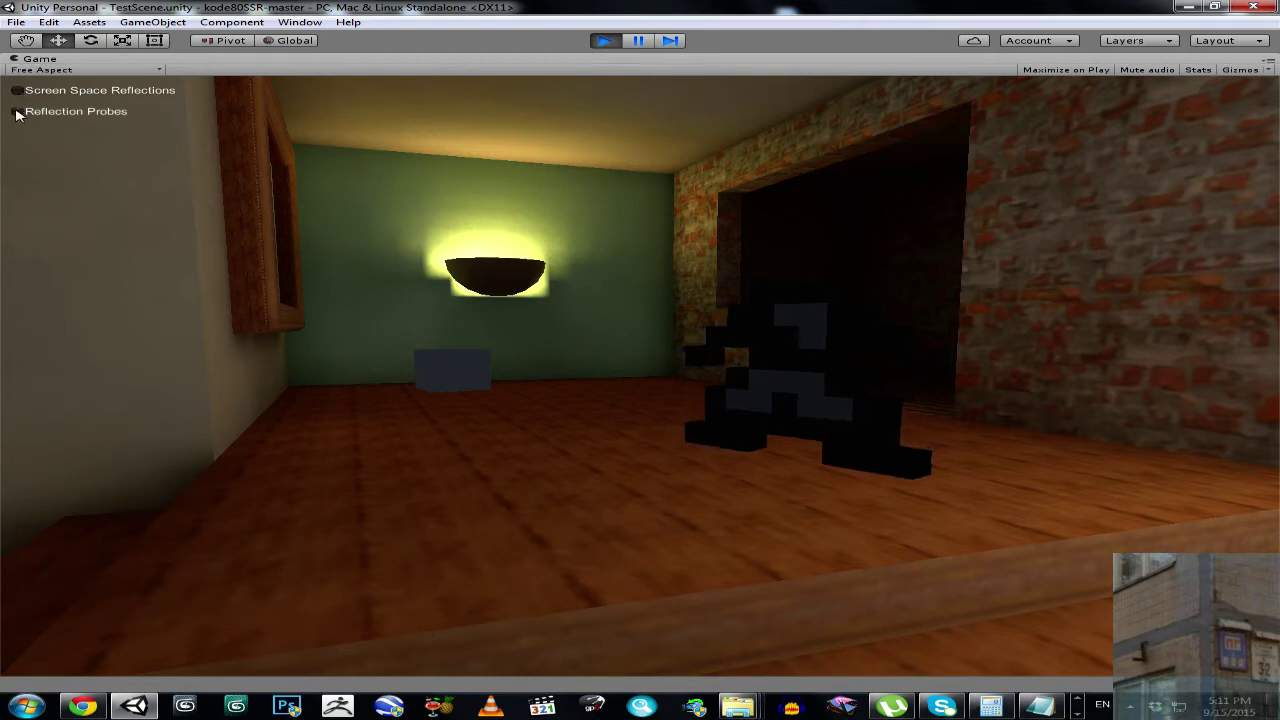
{"action": "left_click", "coordinate": [17, 112]}
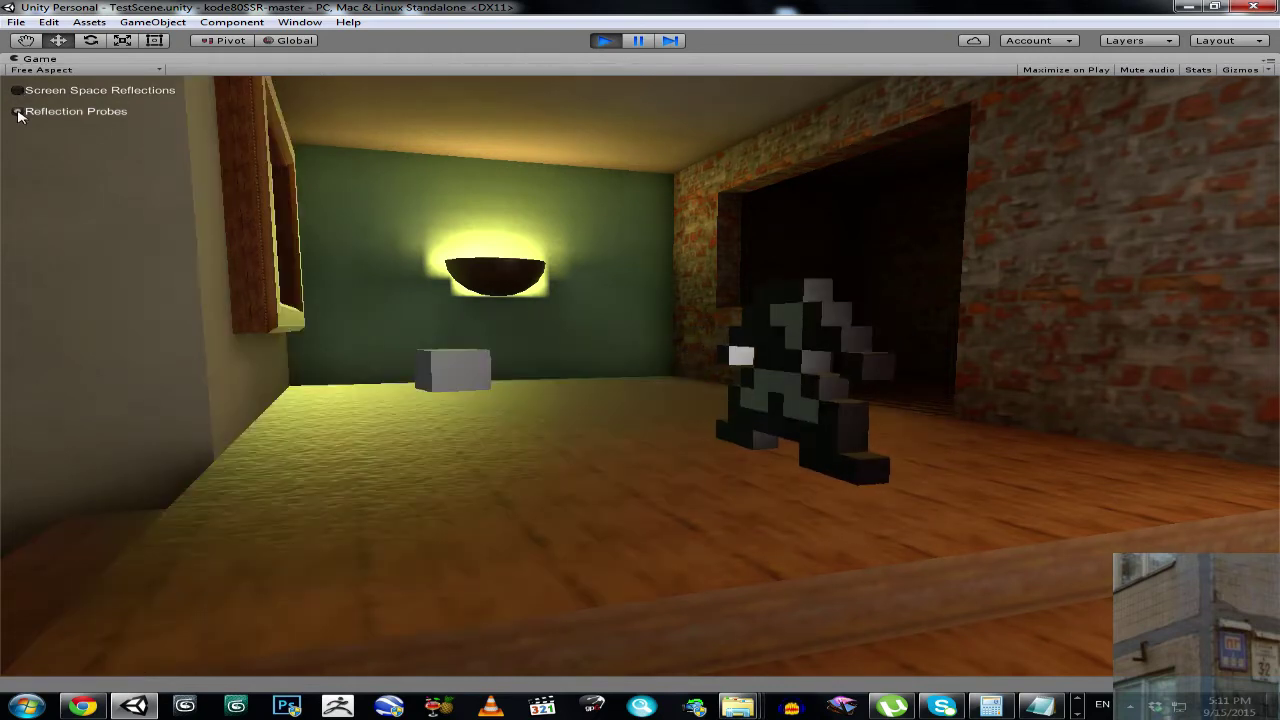
- Move close to the painting, grey cube and wall lamp to examine the surfaces without Screen Space Reflections
{"action": "left_click_drag", "start_coordinate": [695, 366], "coordinate": [136, 288]}
{"action": "key", "text": "w"}
{"action": "key", "text": "w"}
{"action": "key", "text": "d"}
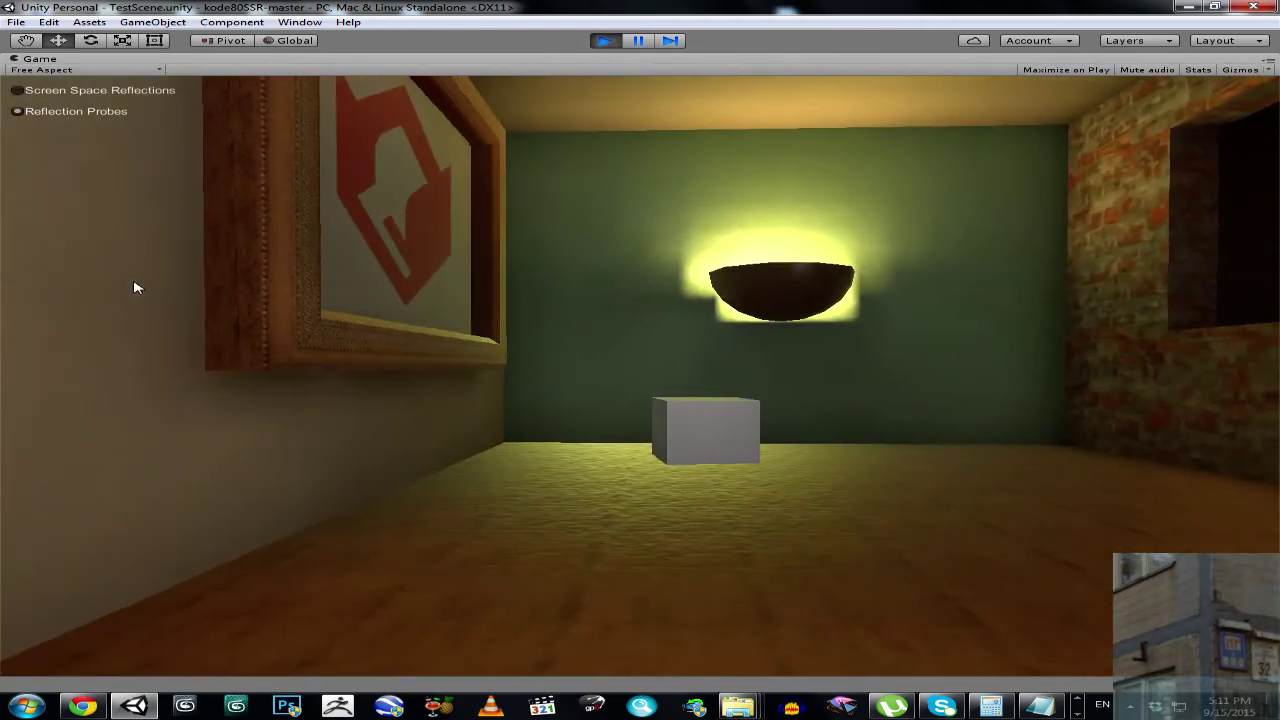
{"action": "key", "text": "w"}
{"action": "left_click_drag", "start_coordinate": [134, 288], "coordinate": [413, 283]}
{"action": "key", "text": "w"}
{"action": "key", "text": "s"}
{"action": "key", "text": "s"}
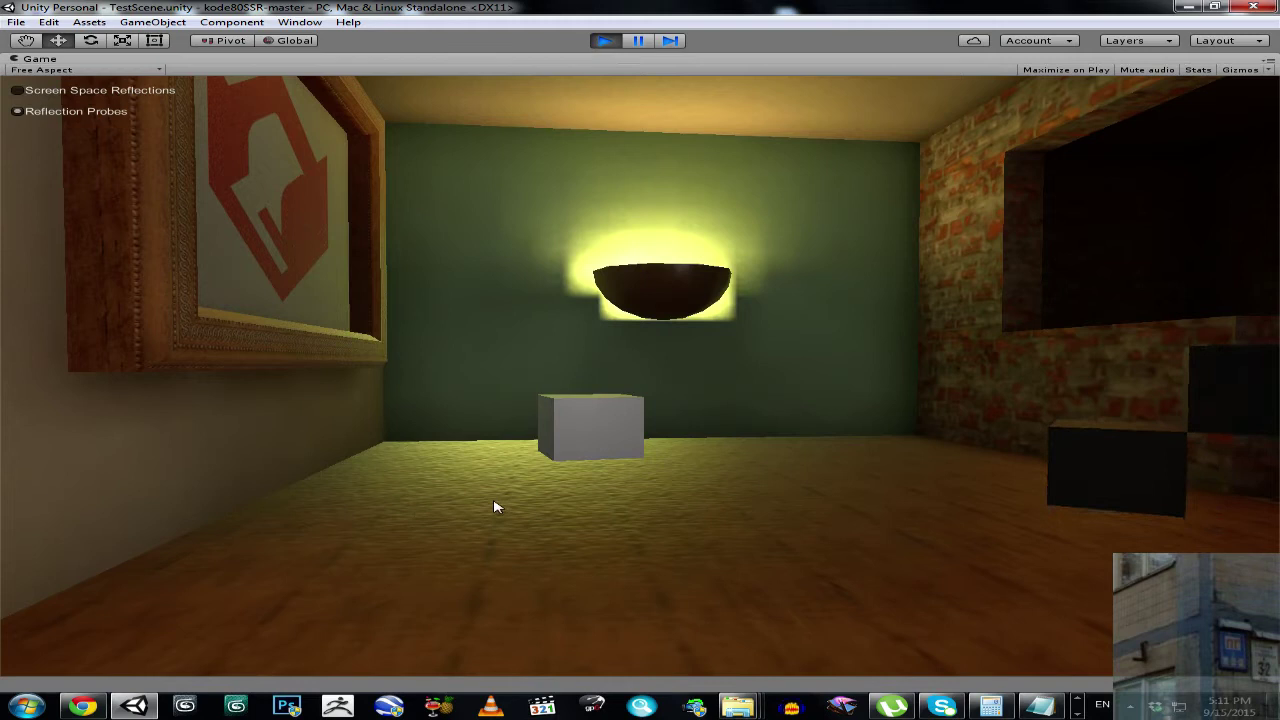
{"action": "left_click_drag", "start_coordinate": [537, 493], "coordinate": [501, 495]}
{"action": "key", "text": "s"}
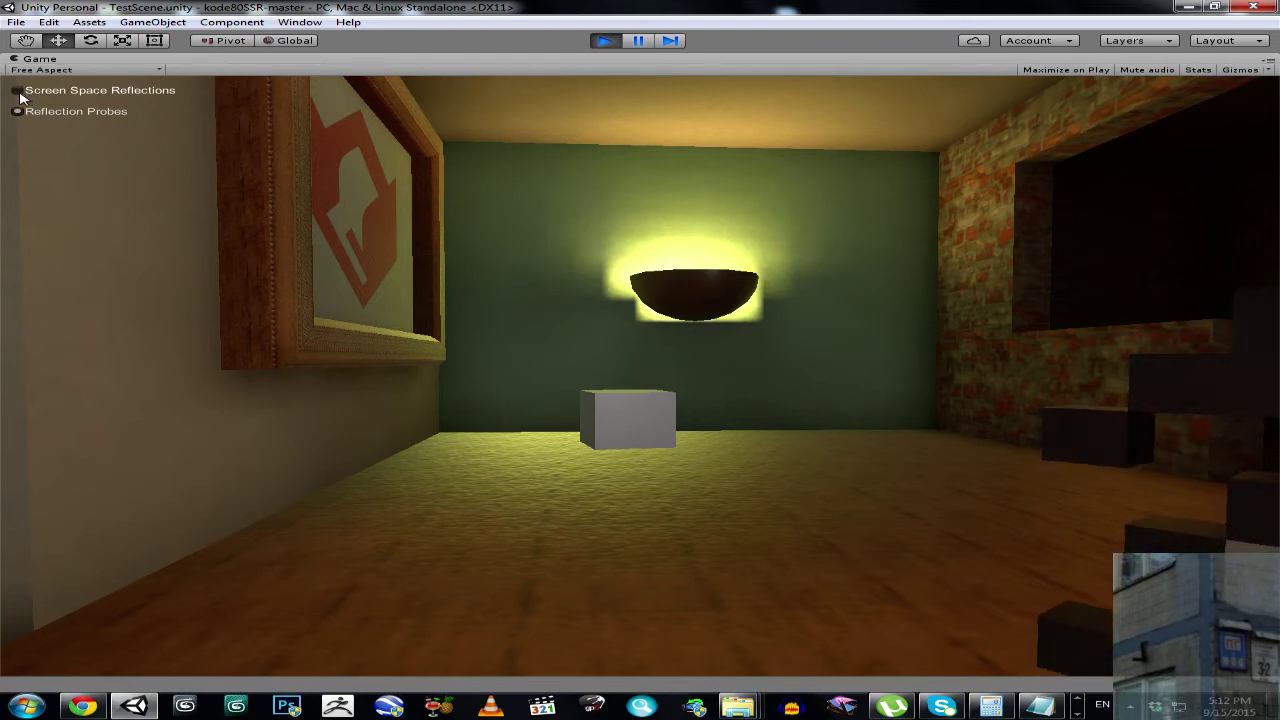
- Enable Screen Space Reflections again and move the camera through the room toward the dark brick alcove
{"action": "left_click", "coordinate": [17, 90]}
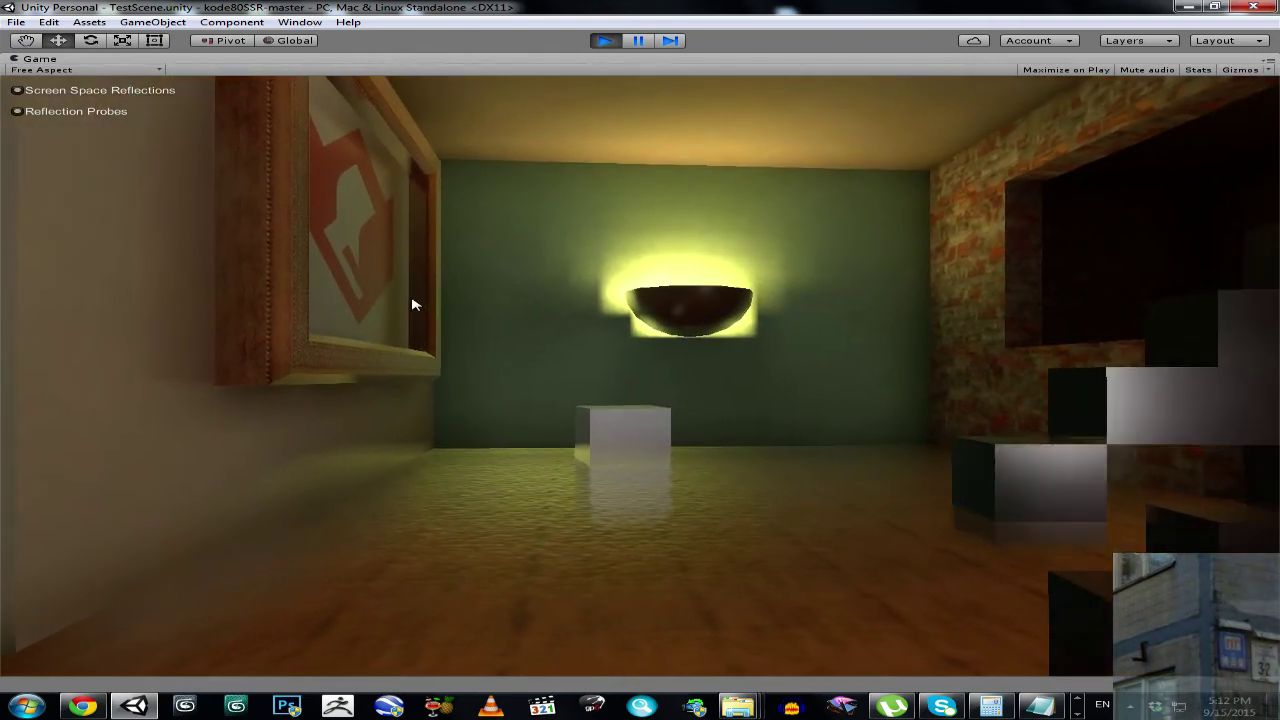
{"action": "key", "text": "w"}
{"action": "key", "text": "w"}
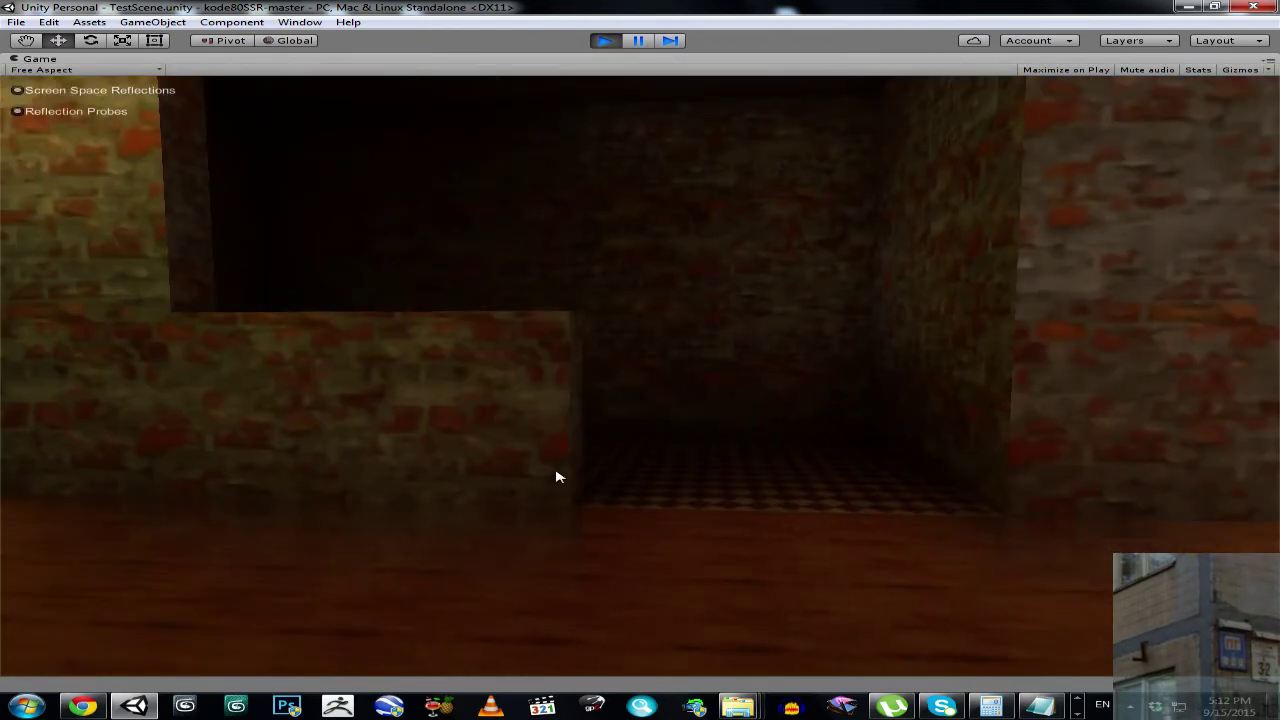
- Look around the ninja figure, bright wall light and kode80.com wall to examine their reflections on the wooden floor
{"action": "right_click_drag", "start_coordinate": [537, 457], "coordinate": [1250, 500]}
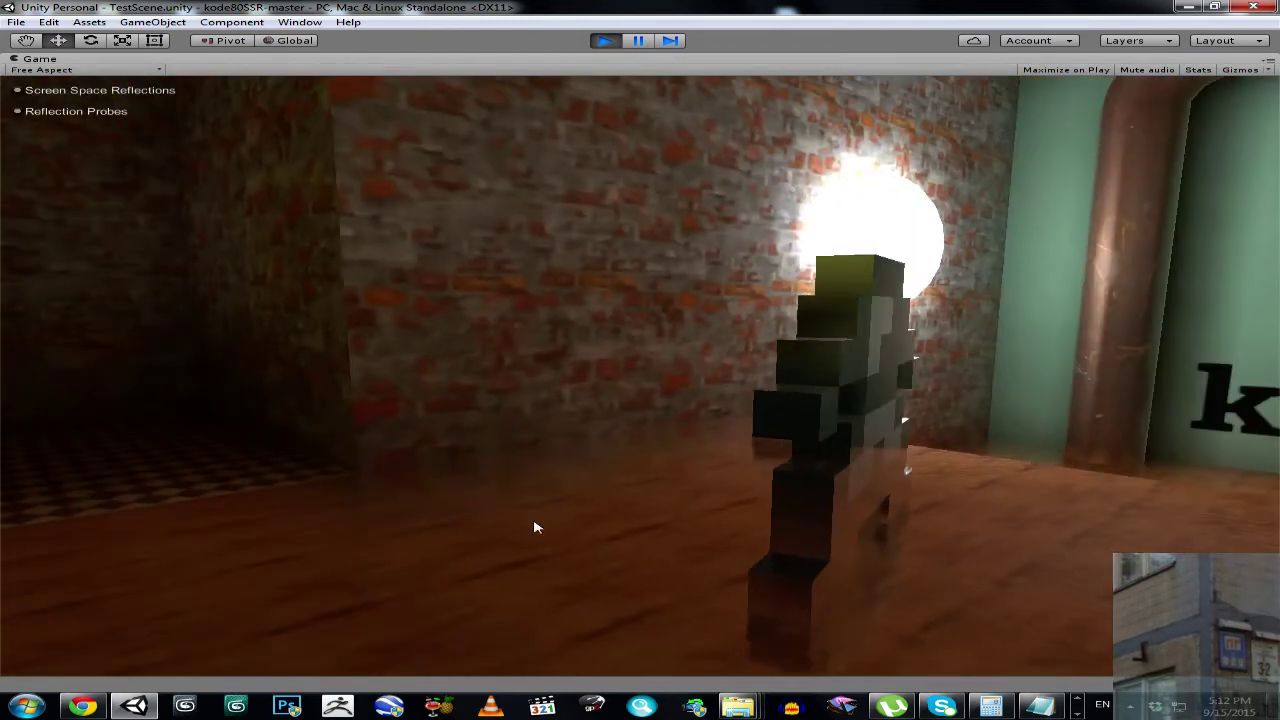
{"action": "key", "text": "s"}
{"action": "right_click_drag", "start_coordinate": [300, 515], "coordinate": [866, 500]}
{"action": "key", "text": "a"}
{"action": "right_click_drag", "start_coordinate": [585, 462], "coordinate": [1, 485]}
{"action": "key", "text": "w"}
{"action": "key", "text": "w"}
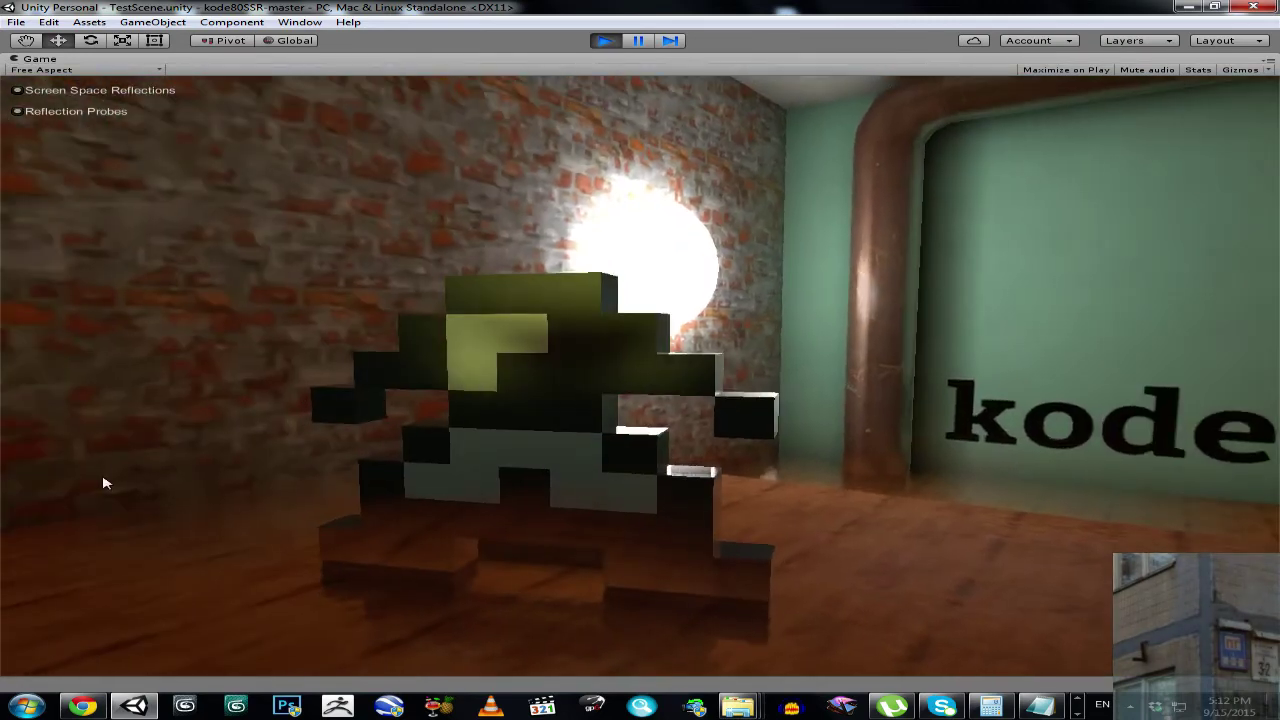
{"action": "right_click_drag", "start_coordinate": [946, 457], "coordinate": [706, 458]}
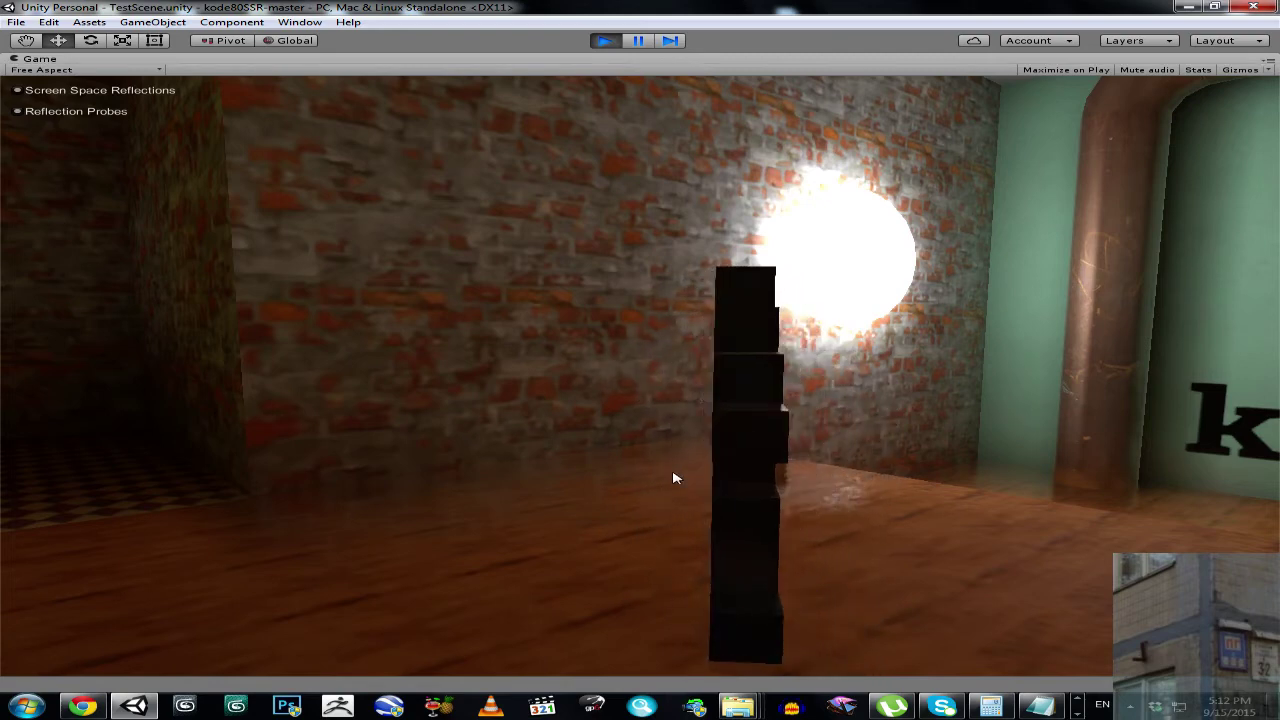
{"action": "left_click_drag", "start_coordinate": [626, 477], "coordinate": [0, 477]}
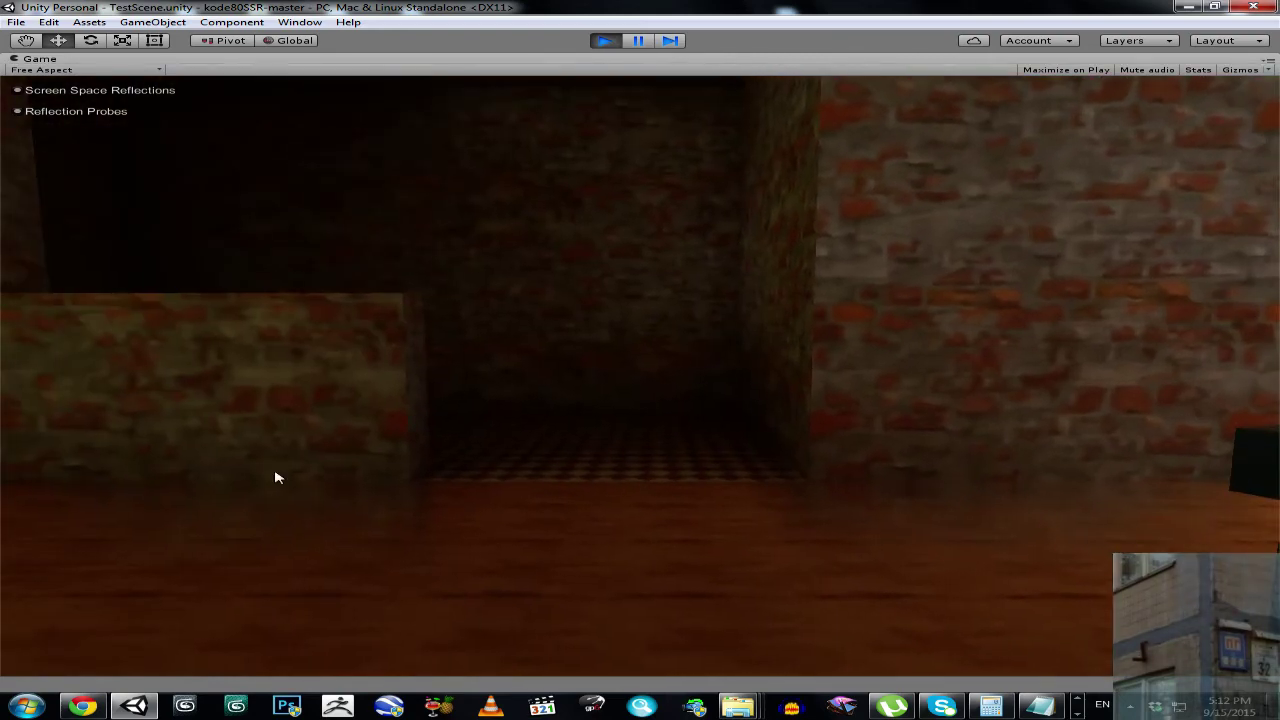
{"action": "key", "text": "a"}
{"action": "left_click_drag", "start_coordinate": [277, 477], "coordinate": [1279, 480]}
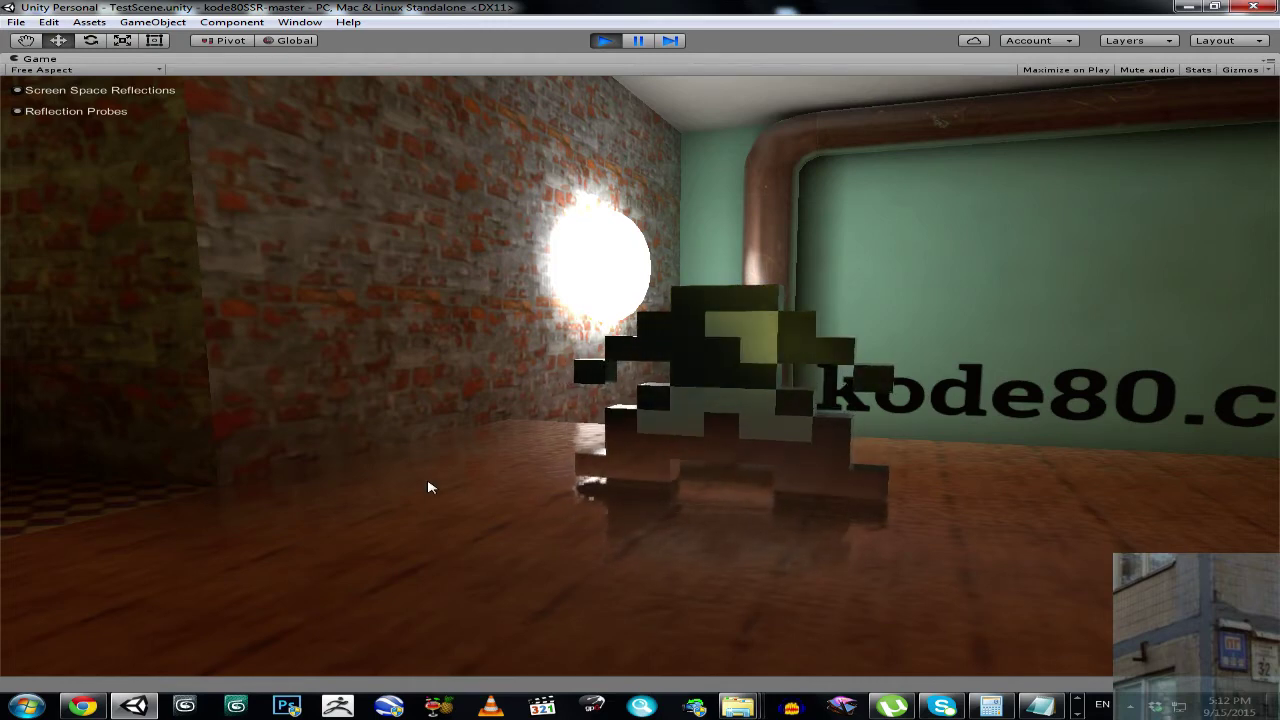
{"action": "left_click_drag", "start_coordinate": [429, 487], "coordinate": [794, 517]}
- Restore the maximized Game view to the full editor layout and look around the room in the Scene view
{"action": "right_click", "coordinate": [516, 58]}
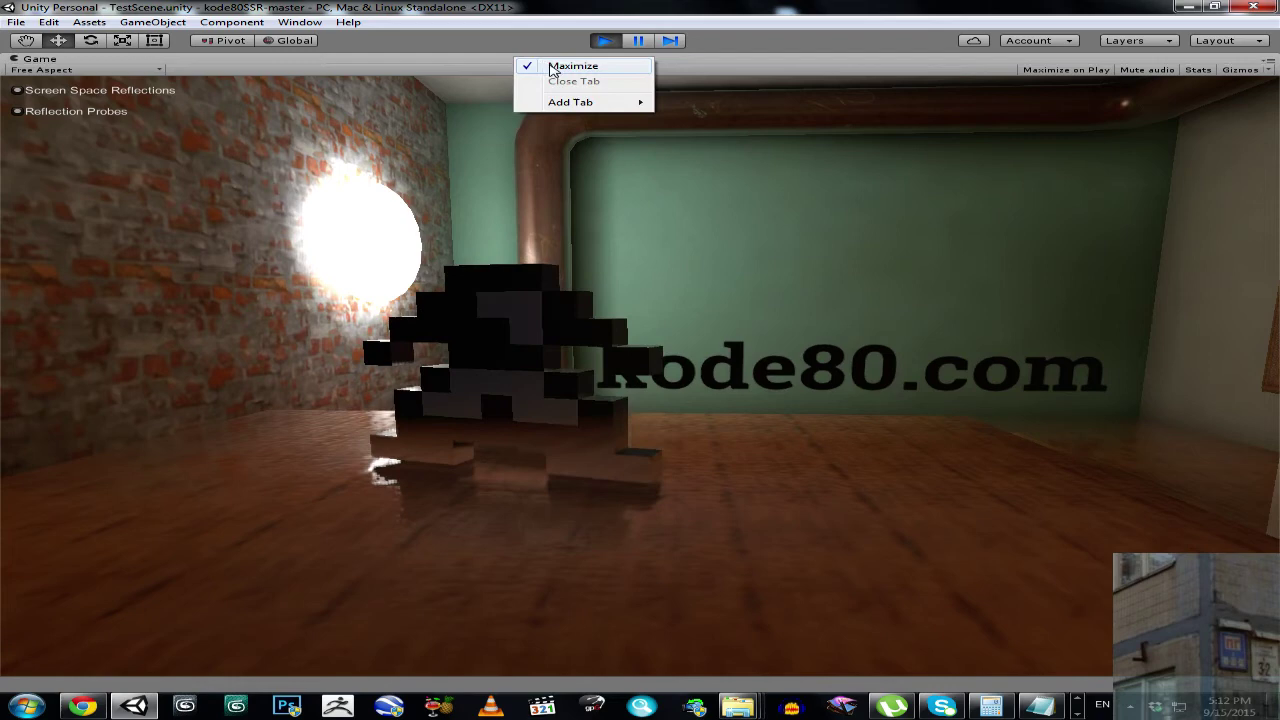
{"action": "left_click", "coordinate": [557, 67]}
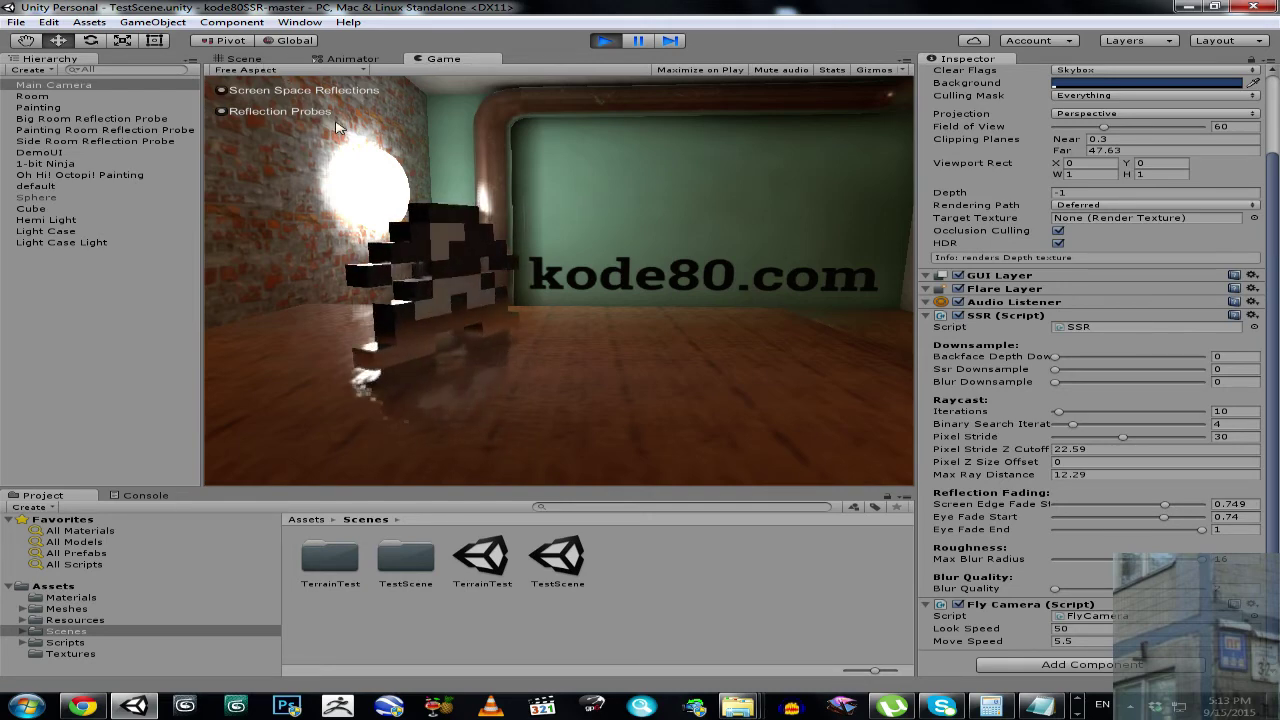
{"action": "left_click", "coordinate": [252, 60]}
{"action": "right_click_drag", "start_coordinate": [641, 258], "coordinate": [1134, 172]}
{"action": "key", "text": "w"}
{"action": "key", "text": "a"}
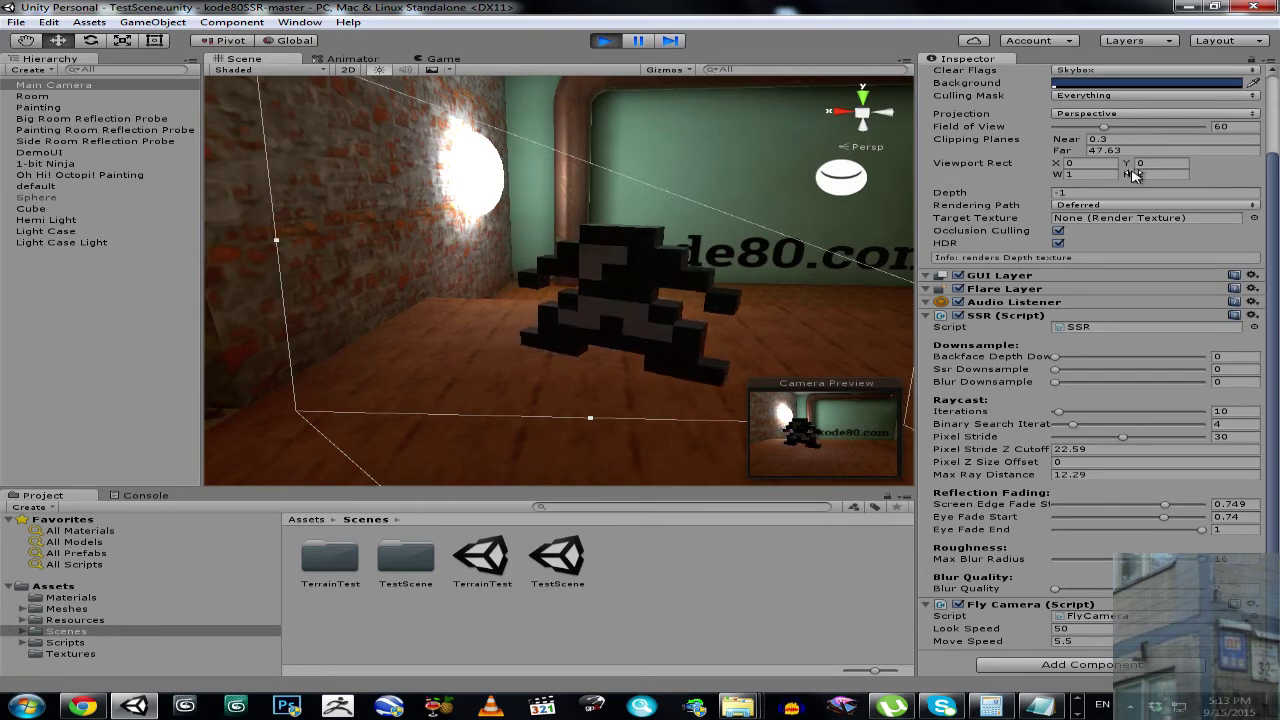
{"action": "right_click_drag", "start_coordinate": [449, 230], "coordinate": [689, 237]}
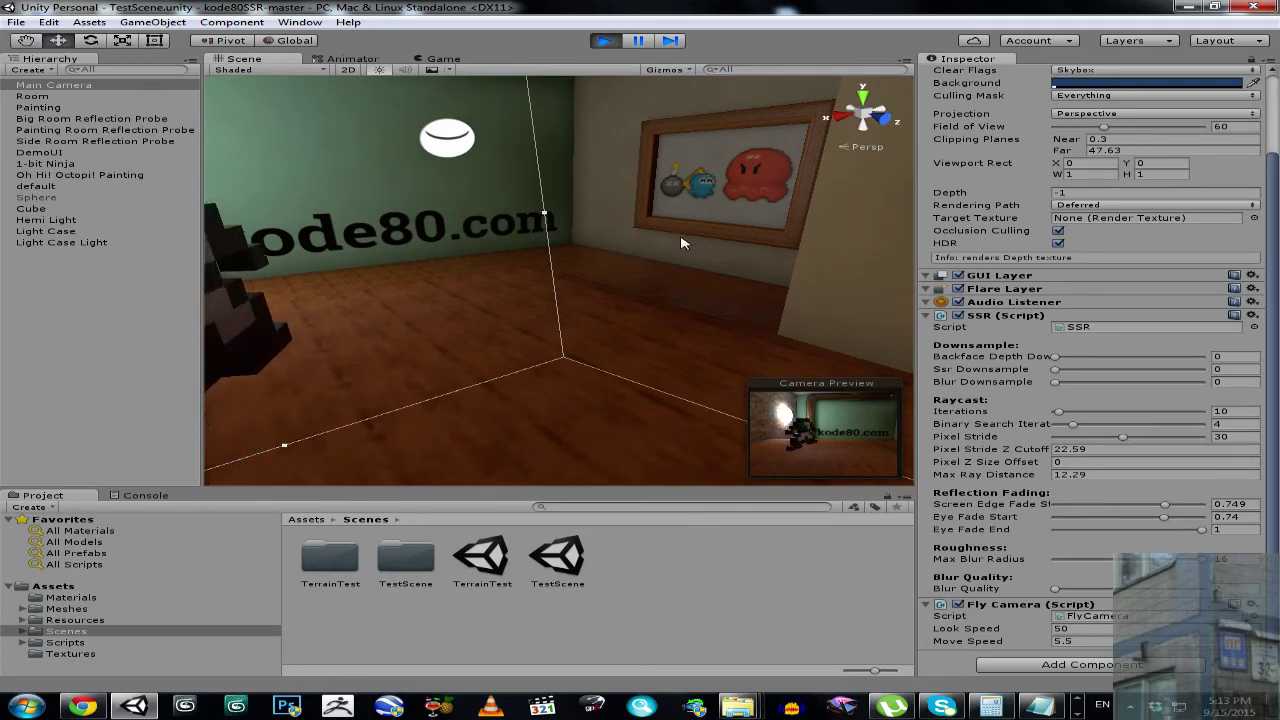
- Focus the Scene view on the 1-bit Ninja and create a 3D sphere at that spot
{"action": "left_click", "coordinate": [145, 22]}
{"action": "left_click", "coordinate": [143, 6]}
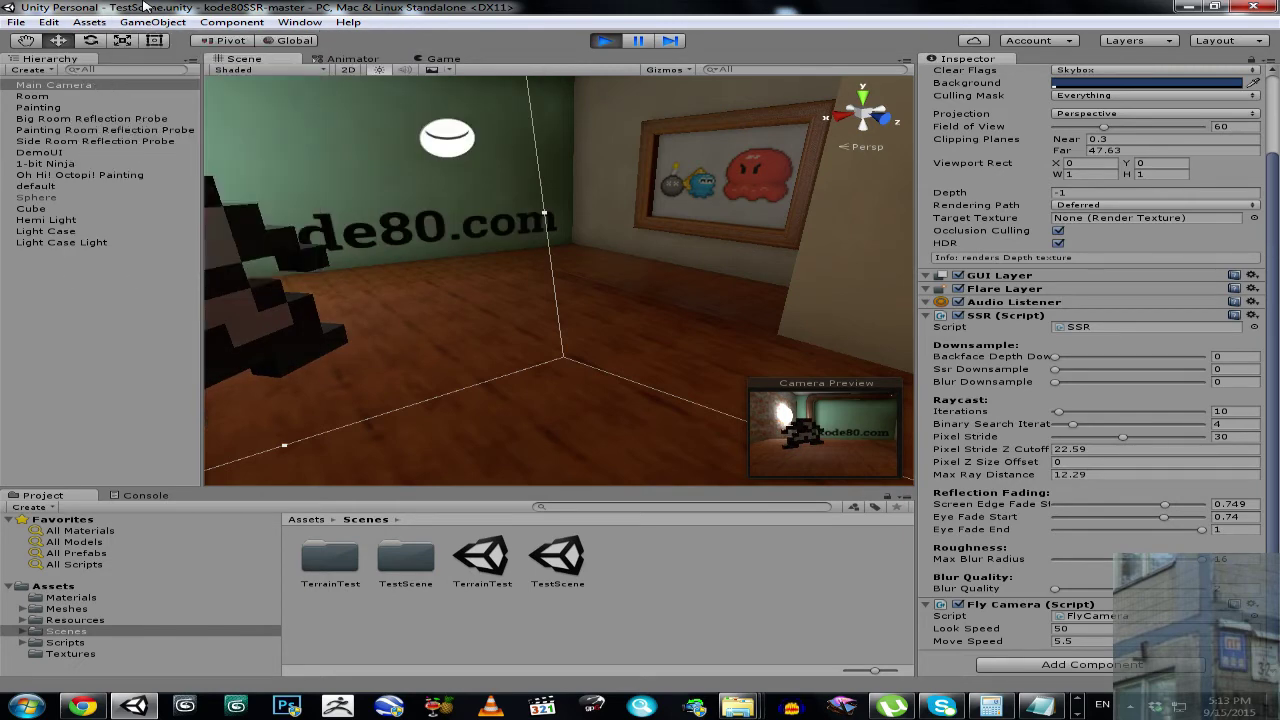
{"action": "left_click", "coordinate": [48, 163]}
{"action": "right_click_drag", "start_coordinate": [440, 218], "coordinate": [352, 236]}
{"action": "key", "text": "f"}
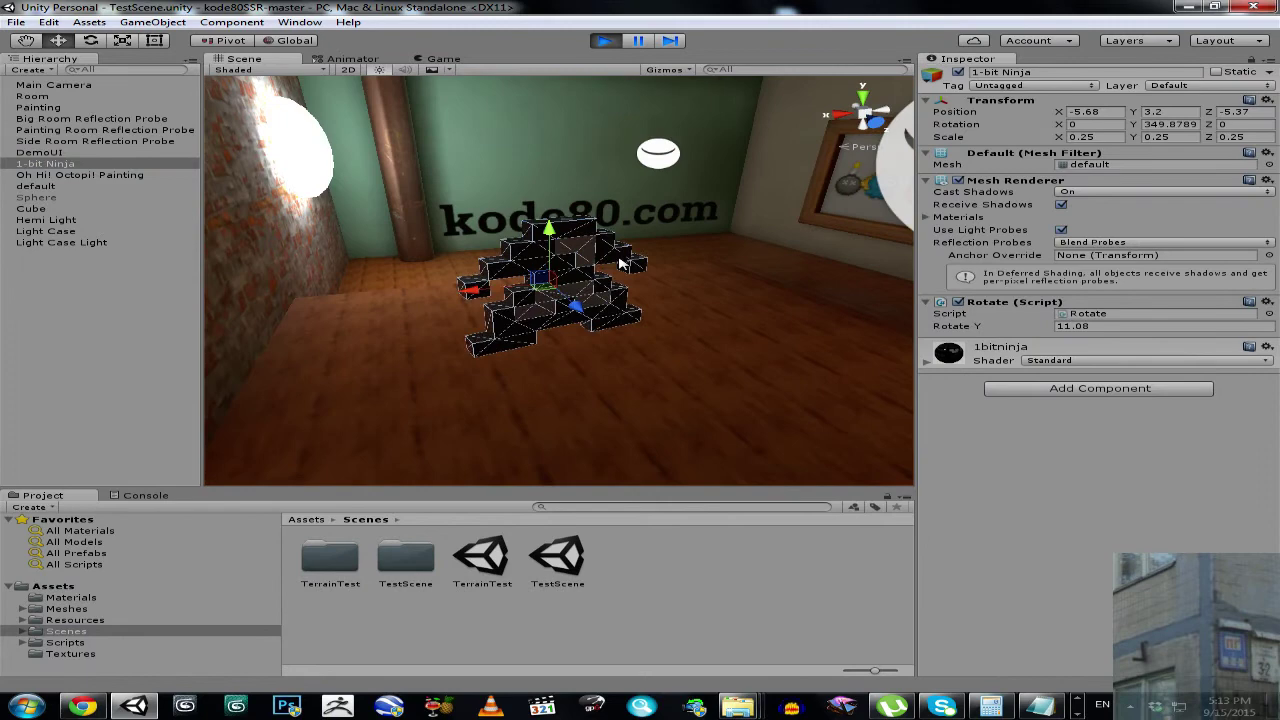
{"action": "left_click", "coordinate": [150, 22]}
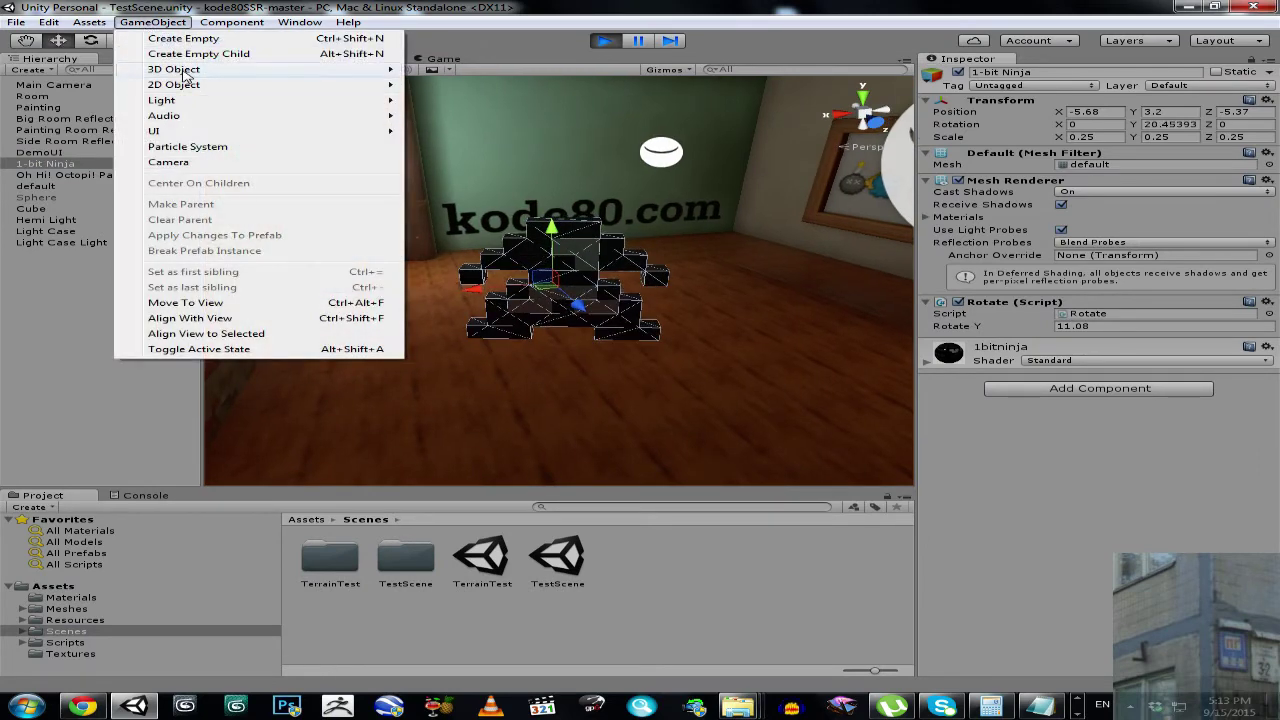
{"action": "mouse_move", "coordinate": [186, 75]}
{"action": "left_click", "coordinate": [478, 87]}
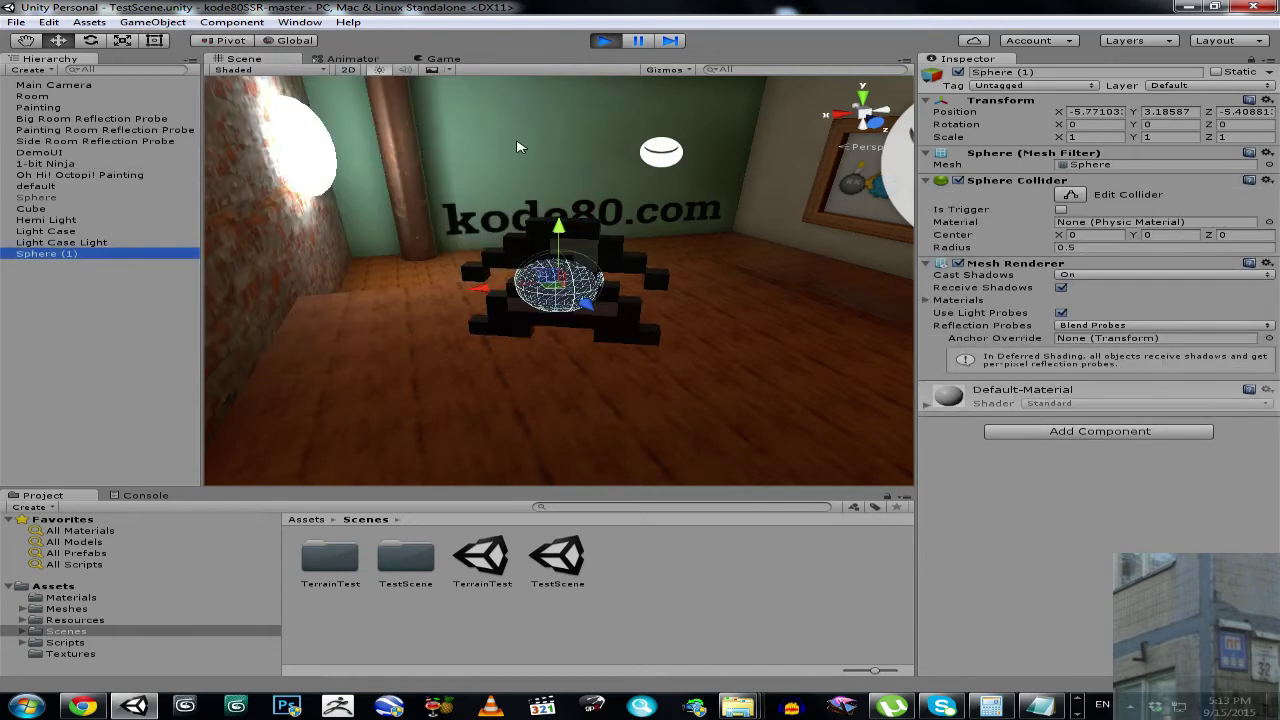
- Scale the new sphere to 3 on X, Y and Z, and return to the Move tool
{"action": "left_click", "coordinate": [122, 40]}
{"action": "left_click_drag", "start_coordinate": [560, 283], "coordinate": [646, 239]}
{"action": "type", "text": "3"}
{"action": "key", "text": "Tab"}
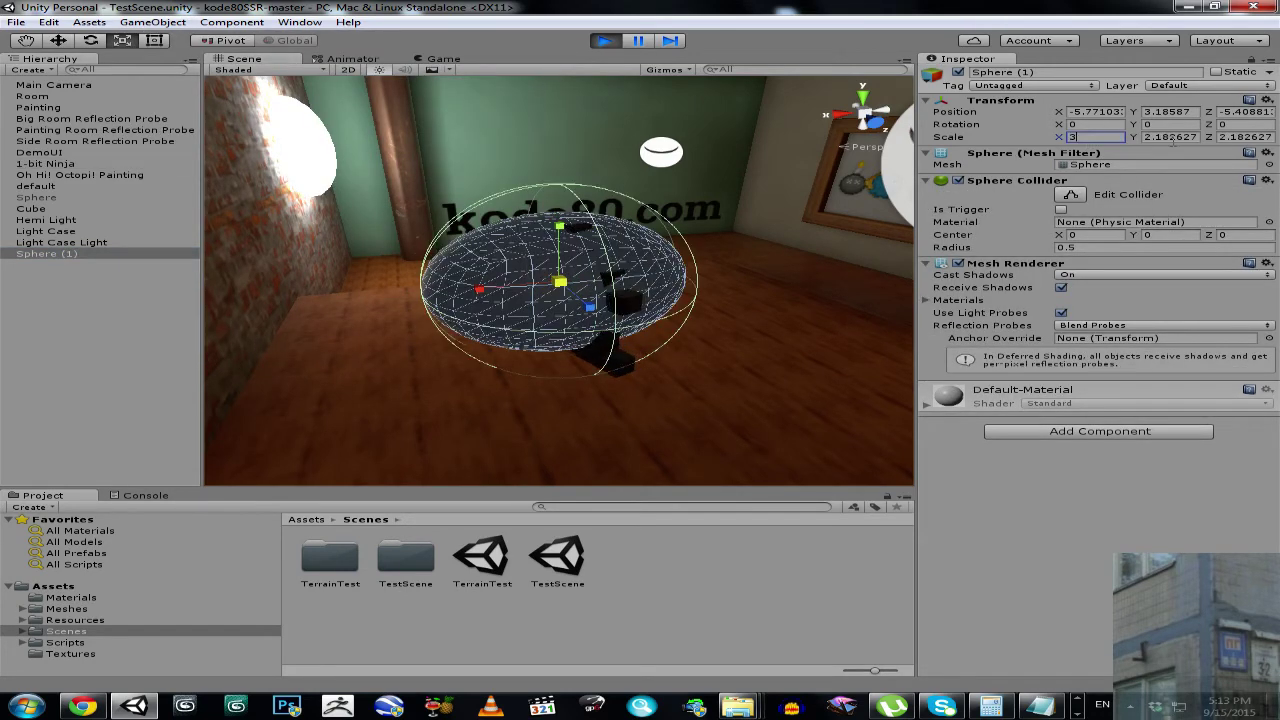
{"action": "type", "text": "3"}
{"action": "key", "text": "Tab"}
{"action": "type", "text": "3"}
{"action": "left_click", "coordinate": [62, 42]}
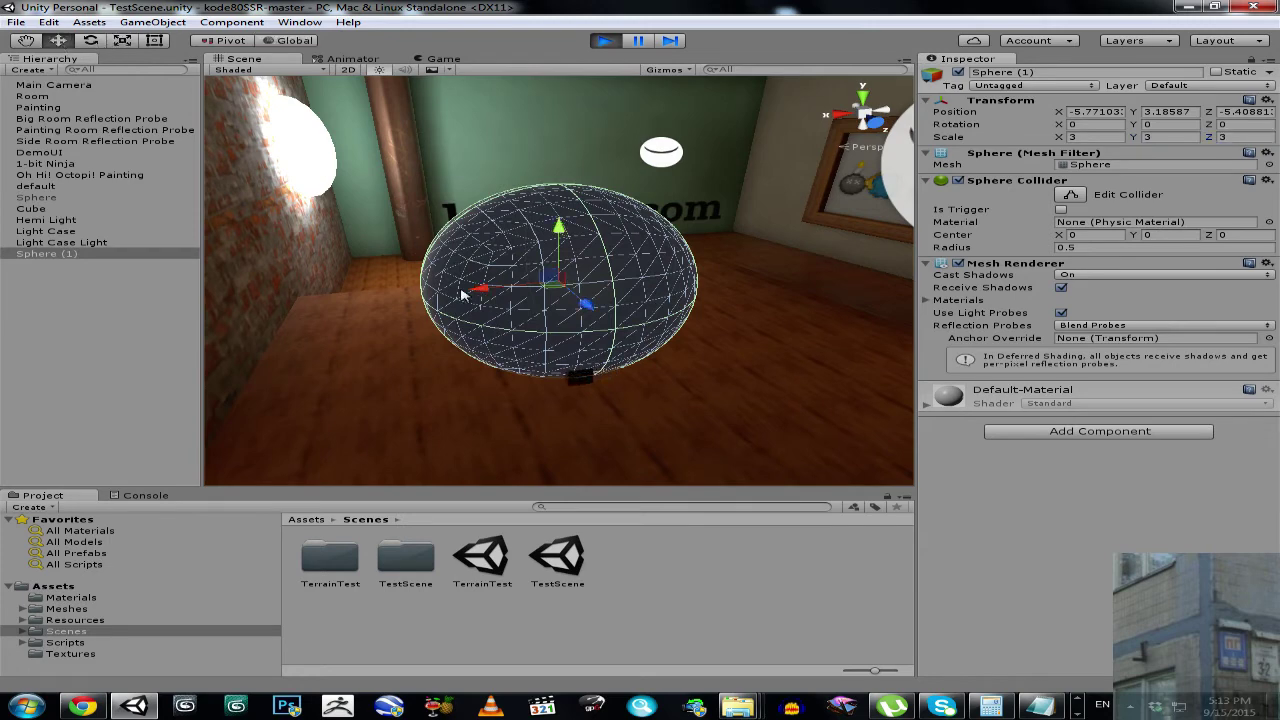
- Move the sphere beside the ninja to X -8.5 and raise it to Y 4.15
{"action": "left_click_drag", "start_coordinate": [475, 290], "coordinate": [758, 262]}
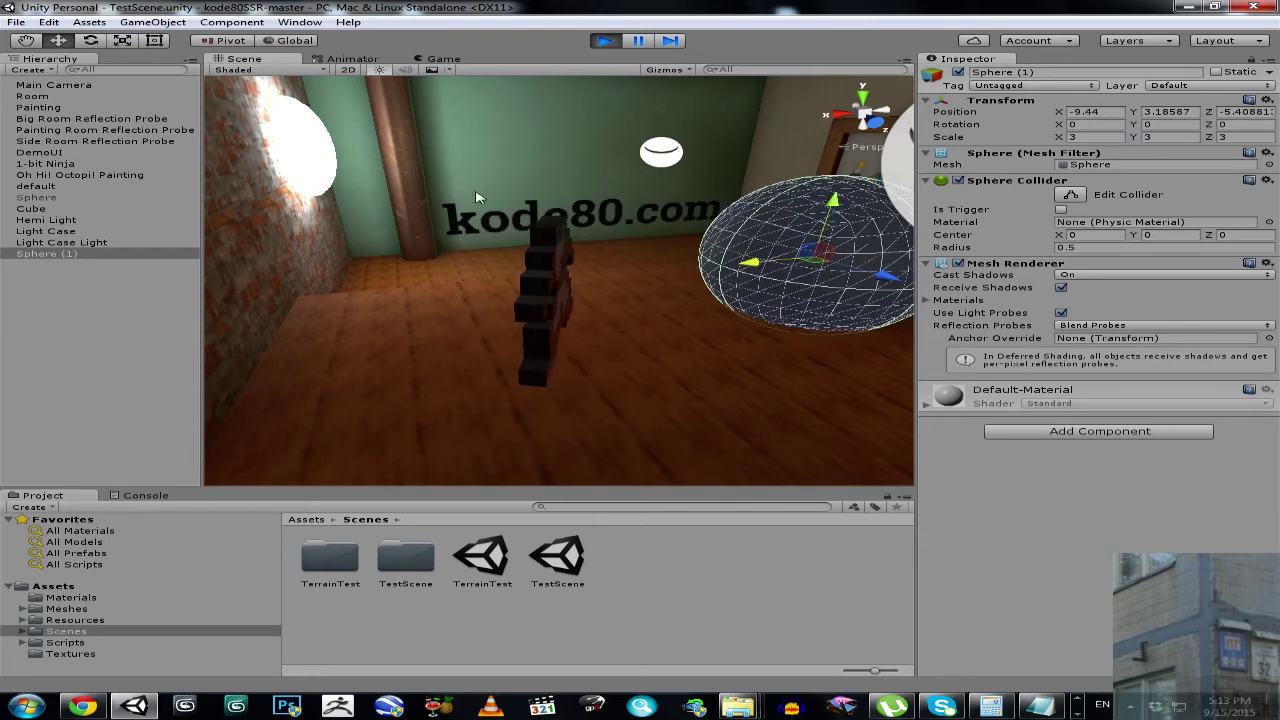
{"action": "left_click", "coordinate": [443, 59]}
{"action": "left_click", "coordinate": [244, 59]}
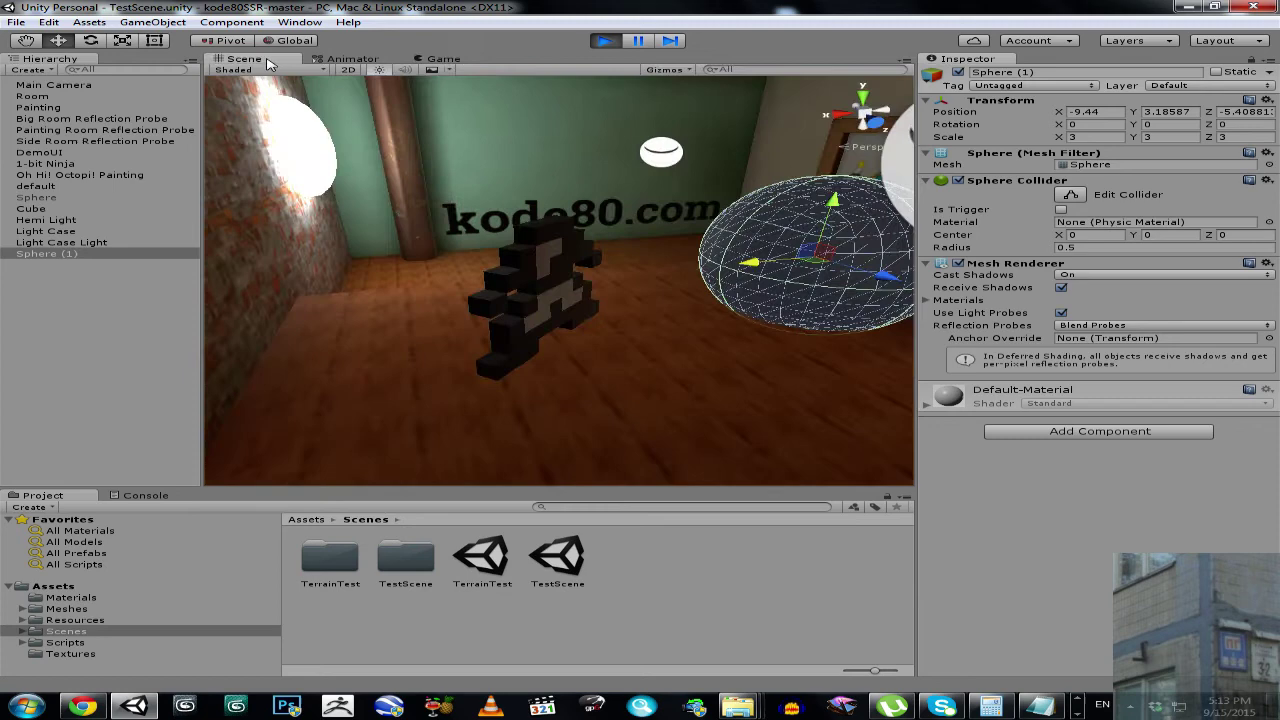
{"action": "right_click_drag", "start_coordinate": [779, 259], "coordinate": [834, 256]}
{"action": "left_click_drag", "start_coordinate": [664, 232], "coordinate": [665, 185]}
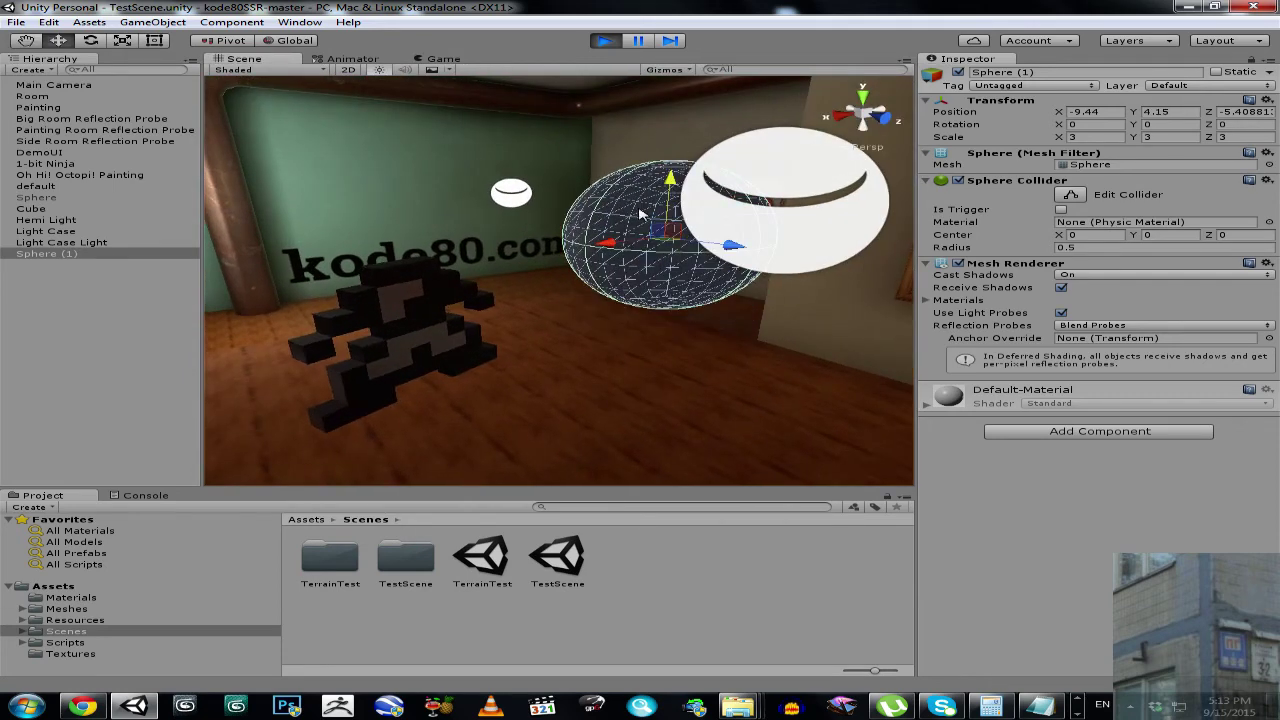
{"action": "left_click_drag", "start_coordinate": [613, 251], "coordinate": [567, 252]}
- Examine the raised sphere's reflection on the wooden floor in the maximized Game view and restore the full editor layout
{"action": "left_click", "coordinate": [442, 59]}
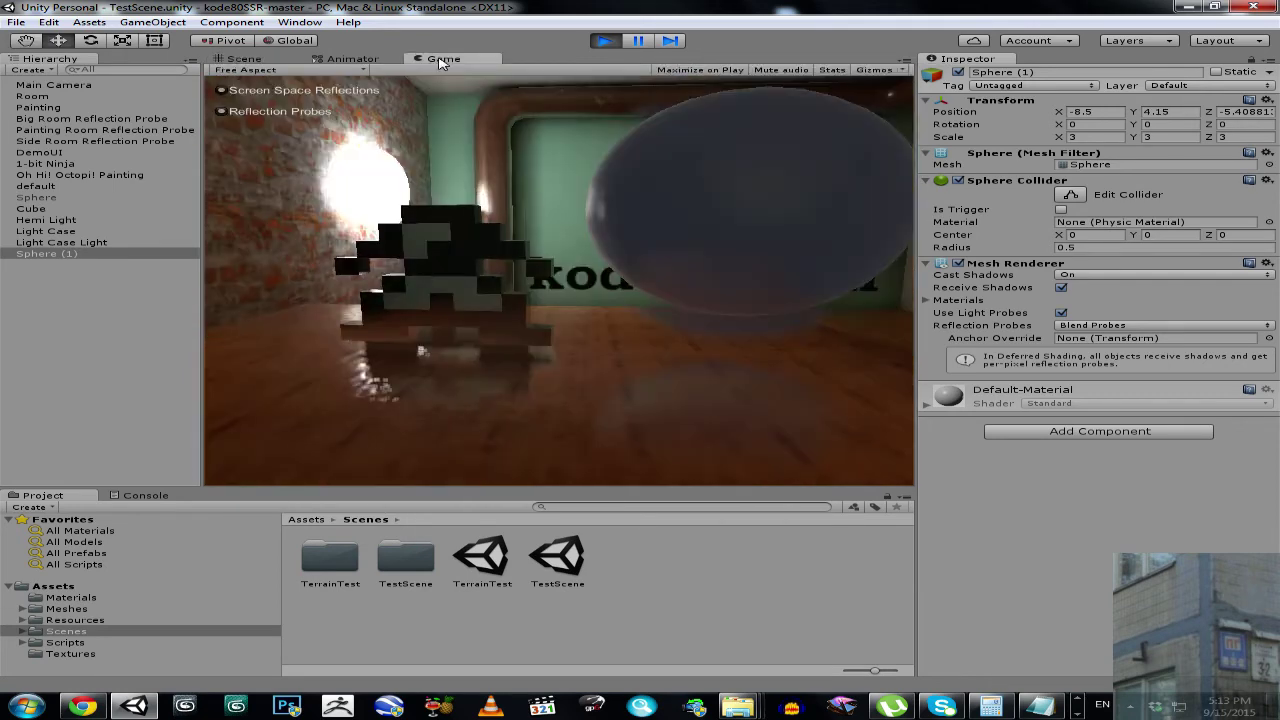
{"action": "right_click", "coordinate": [441, 58]}
{"action": "left_click", "coordinate": [464, 68]}
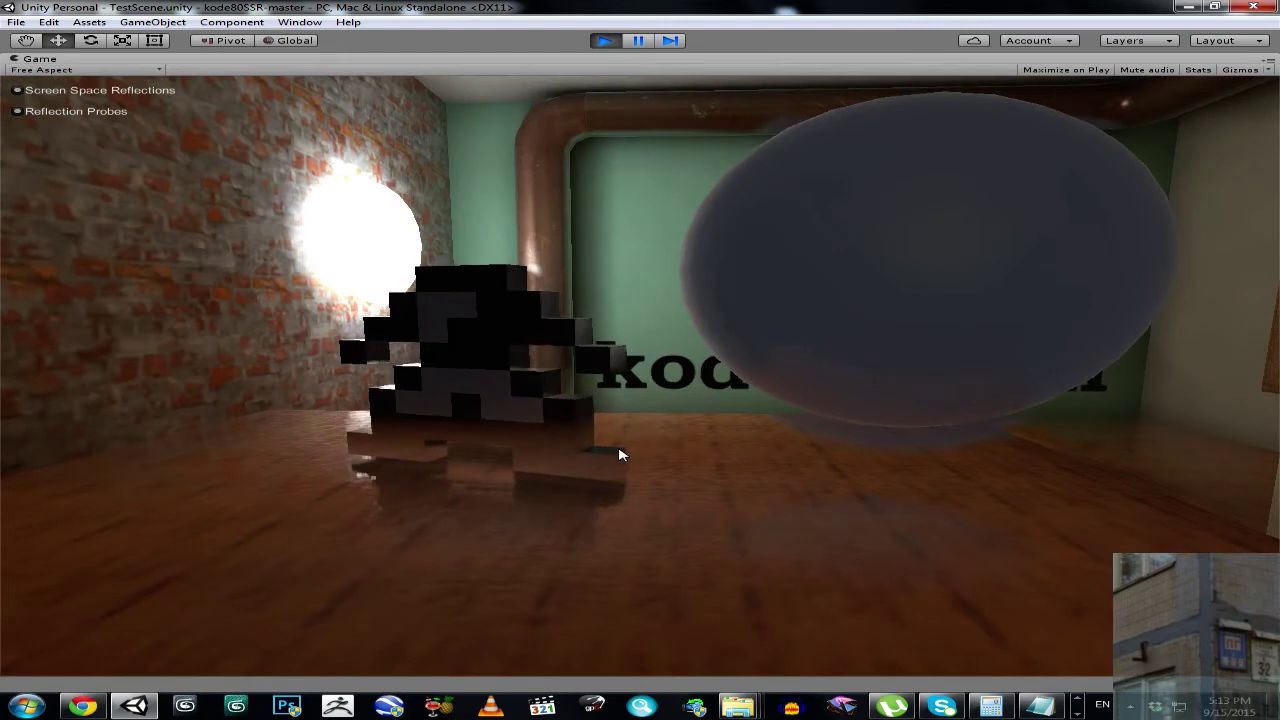
{"action": "left_click_drag", "start_coordinate": [596, 449], "coordinate": [642, 442]}
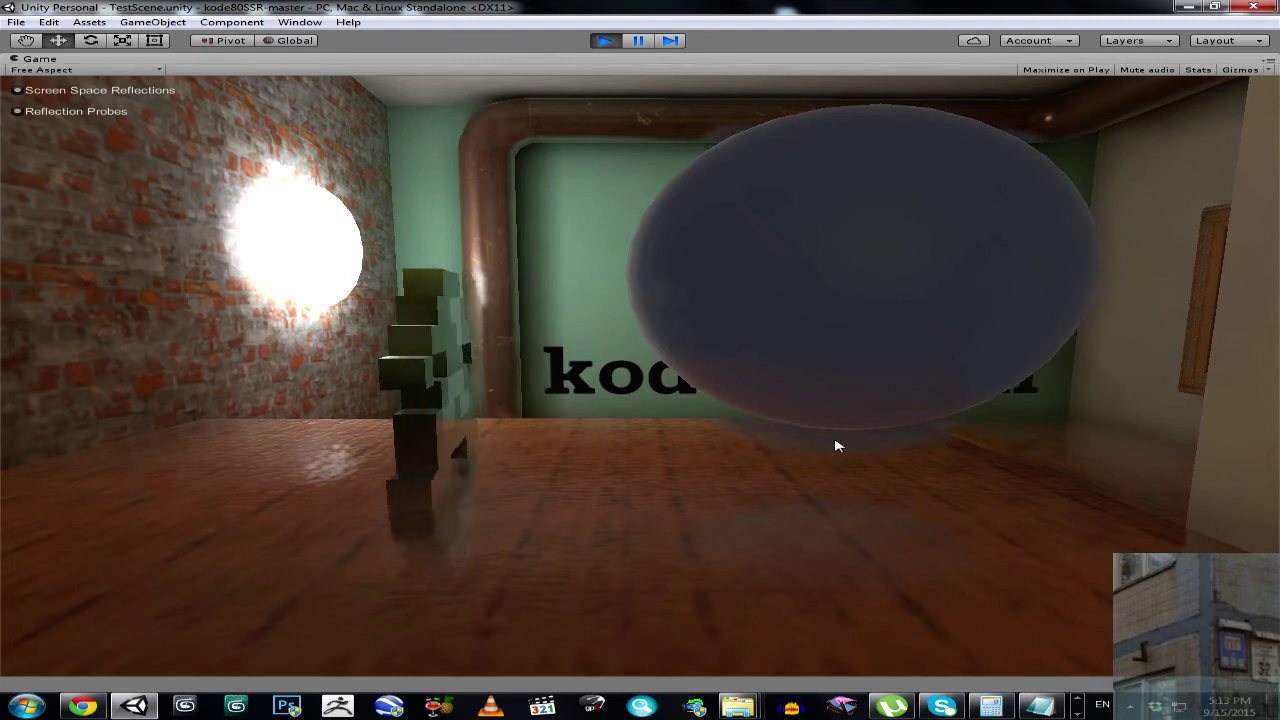
{"action": "right_click", "coordinate": [198, 58]}
{"action": "left_click", "coordinate": [278, 64]}
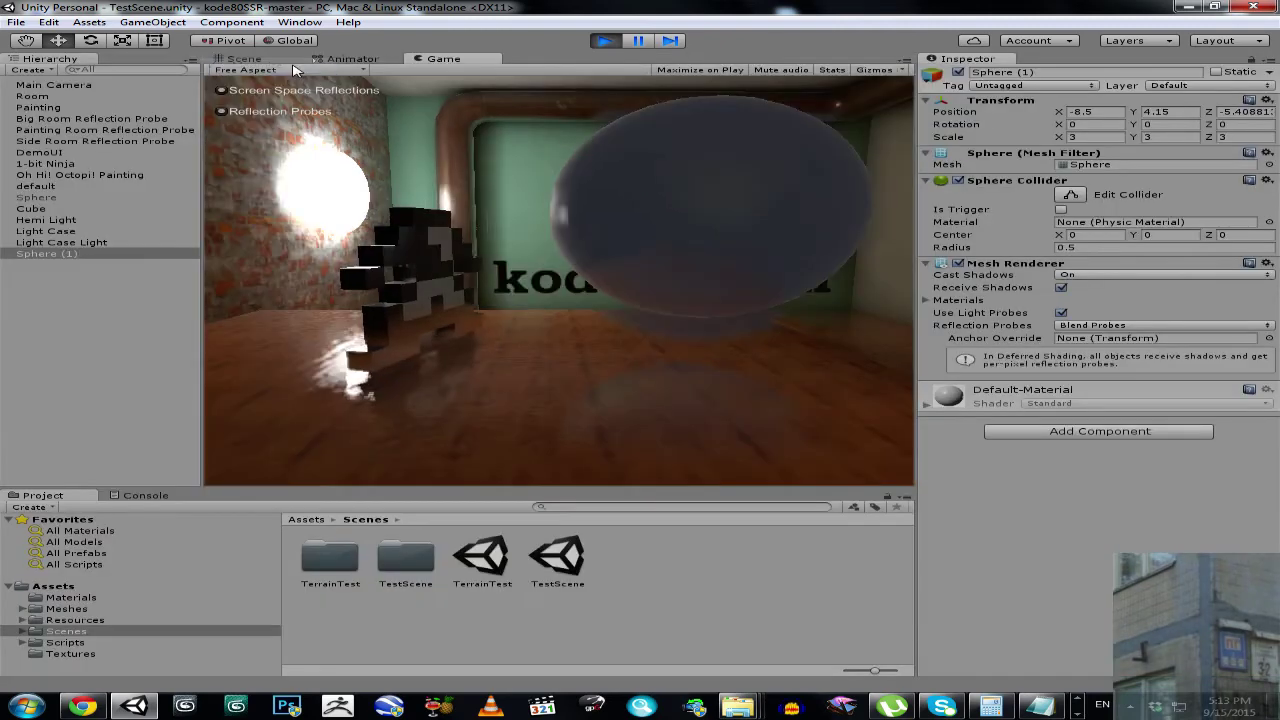
- Lower the sphere toward the floor to Y 2.94 and show it in the Game view
{"action": "left_click_drag", "start_coordinate": [620, 185], "coordinate": [587, 251]}
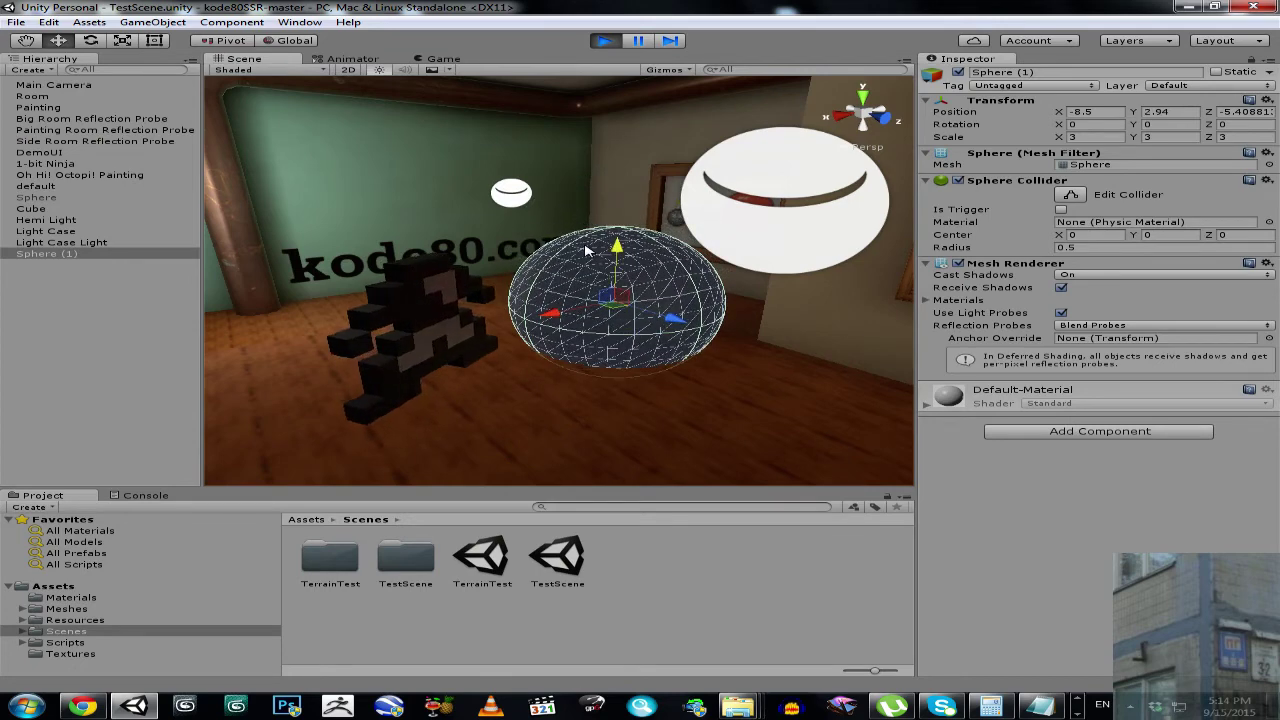
{"action": "right_click_drag", "start_coordinate": [601, 352], "coordinate": [684, 424]}
{"action": "key", "text": "w"}
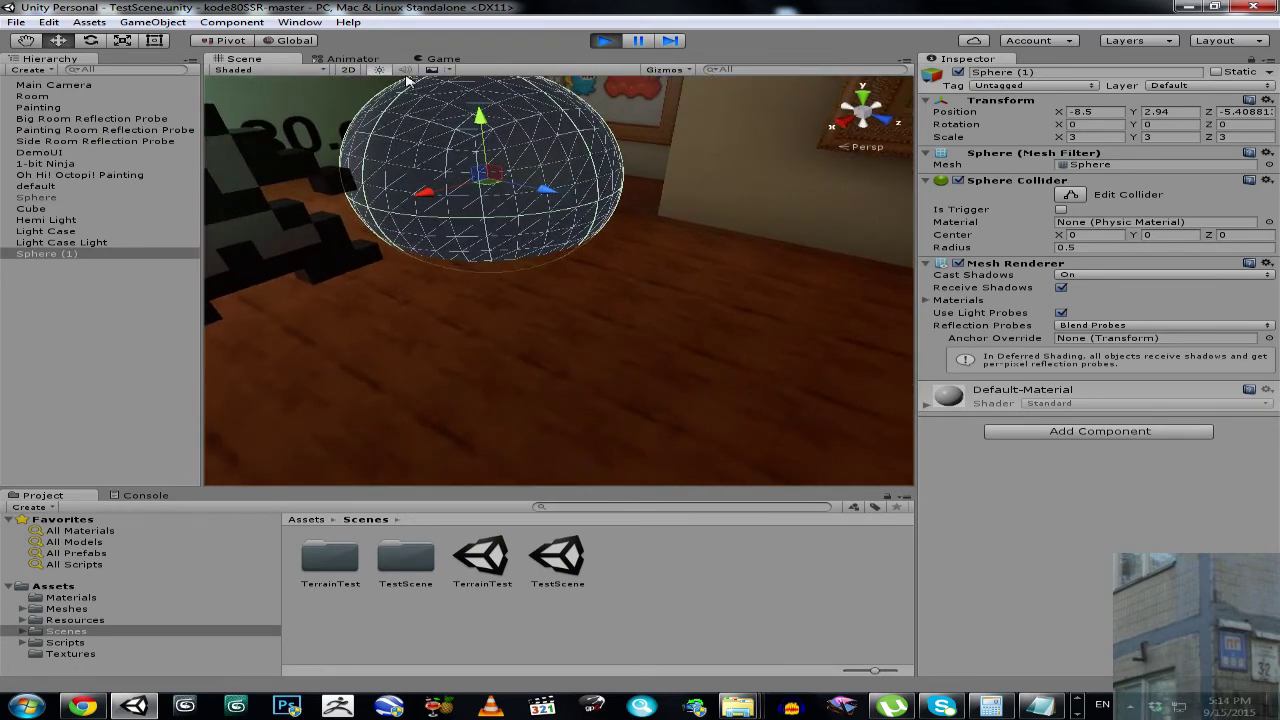
{"action": "left_click", "coordinate": [432, 61]}
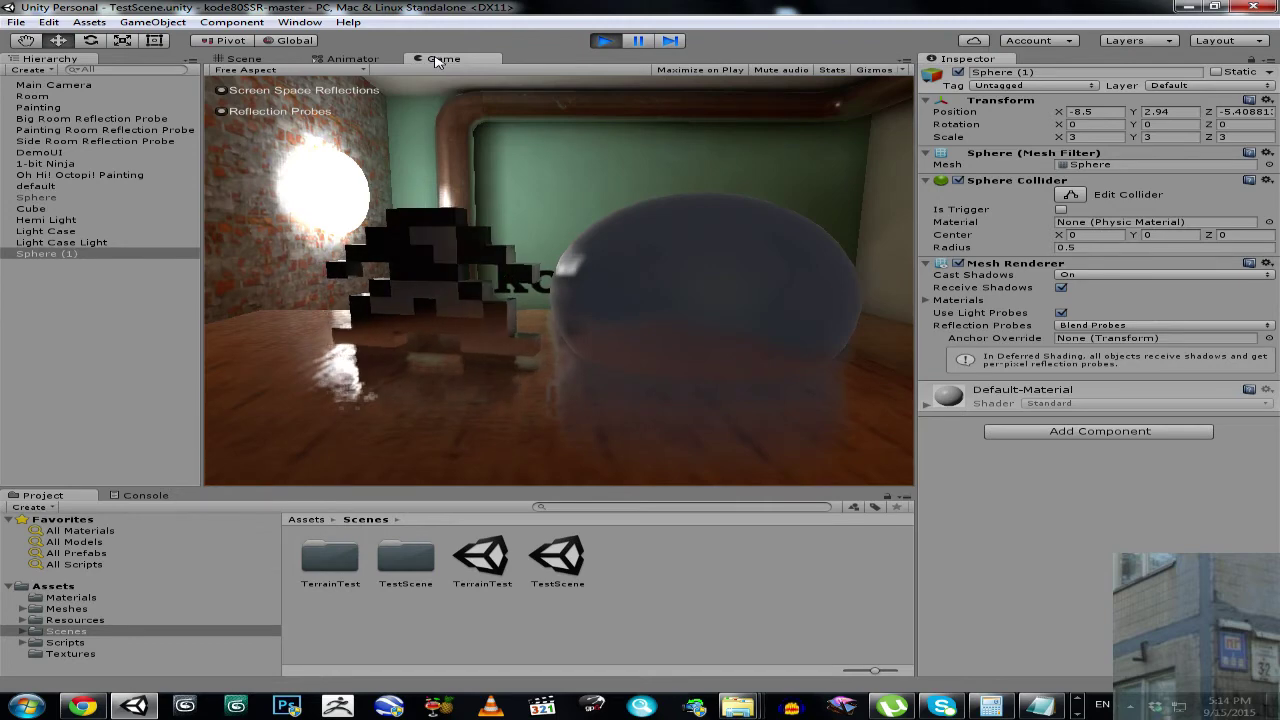
- Maximize the Game view and move the camera toward the copper pipe and kode80.com wall to examine the floor reflections
{"action": "right_click", "coordinate": [436, 60]}
{"action": "left_click", "coordinate": [458, 65]}
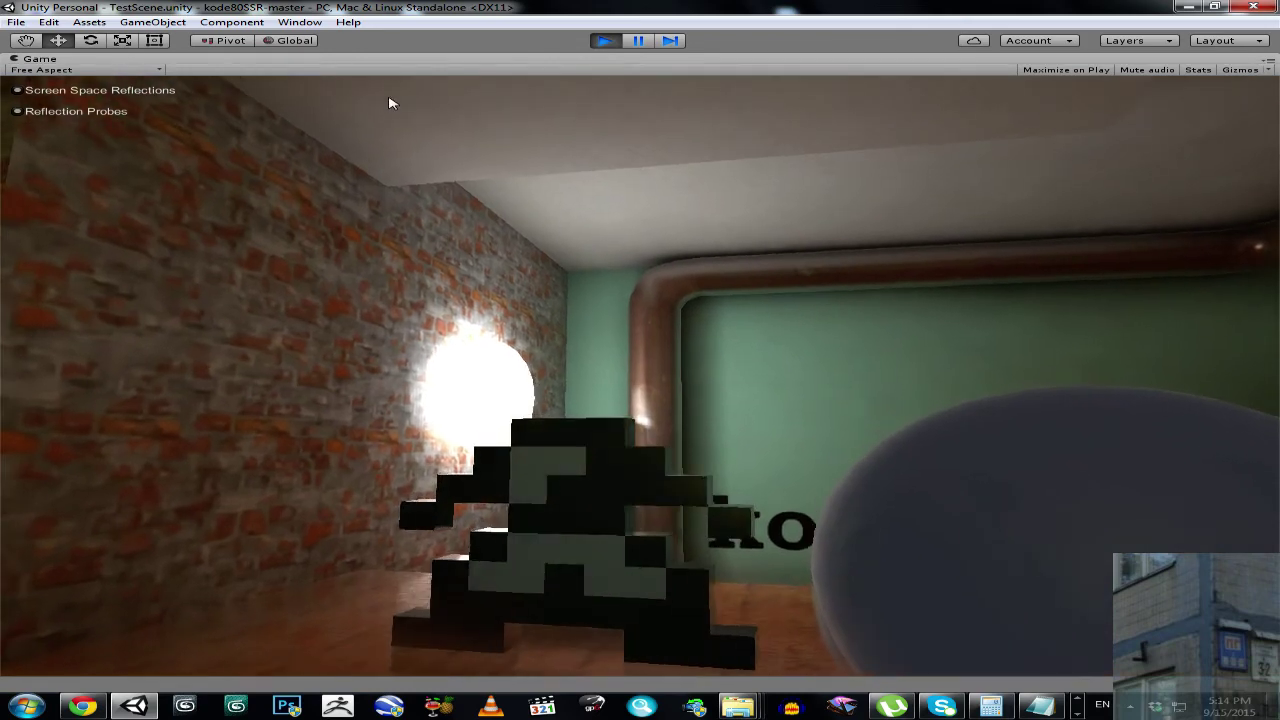
{"action": "key", "text": "w"}
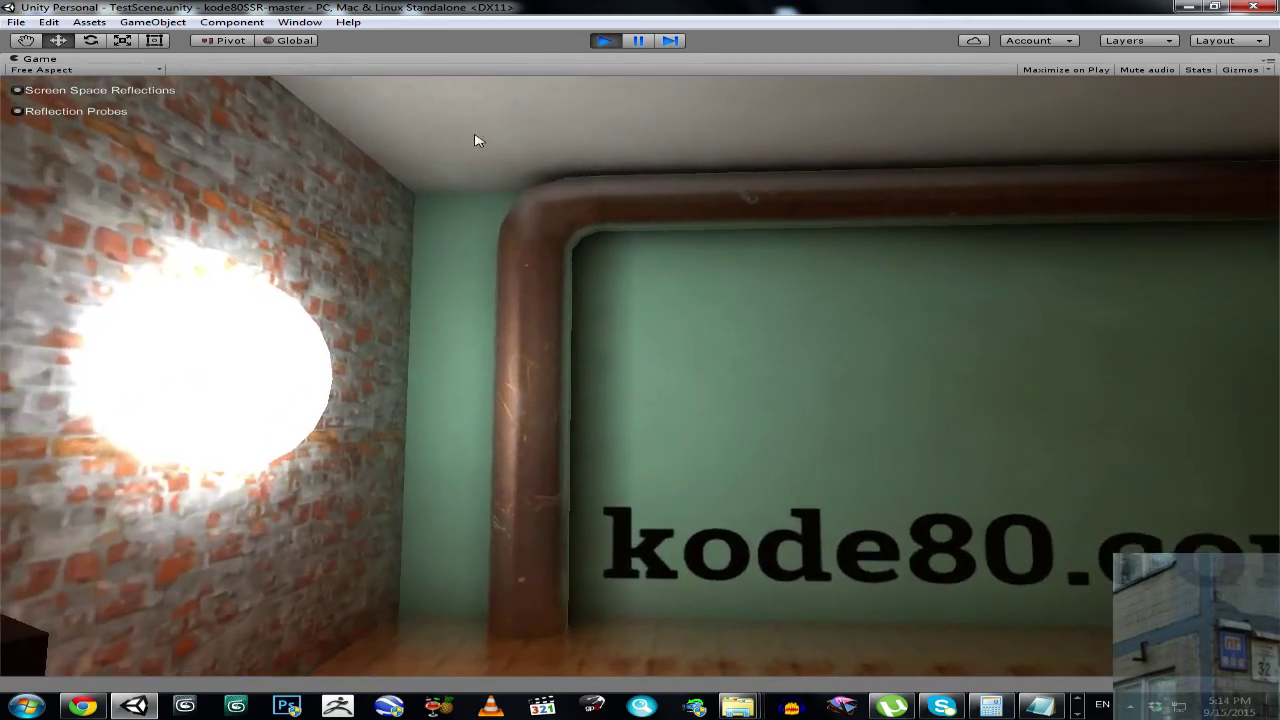
{"action": "right_click_drag", "start_coordinate": [660, 437], "coordinate": [816, 500]}
{"action": "key", "text": "w"}
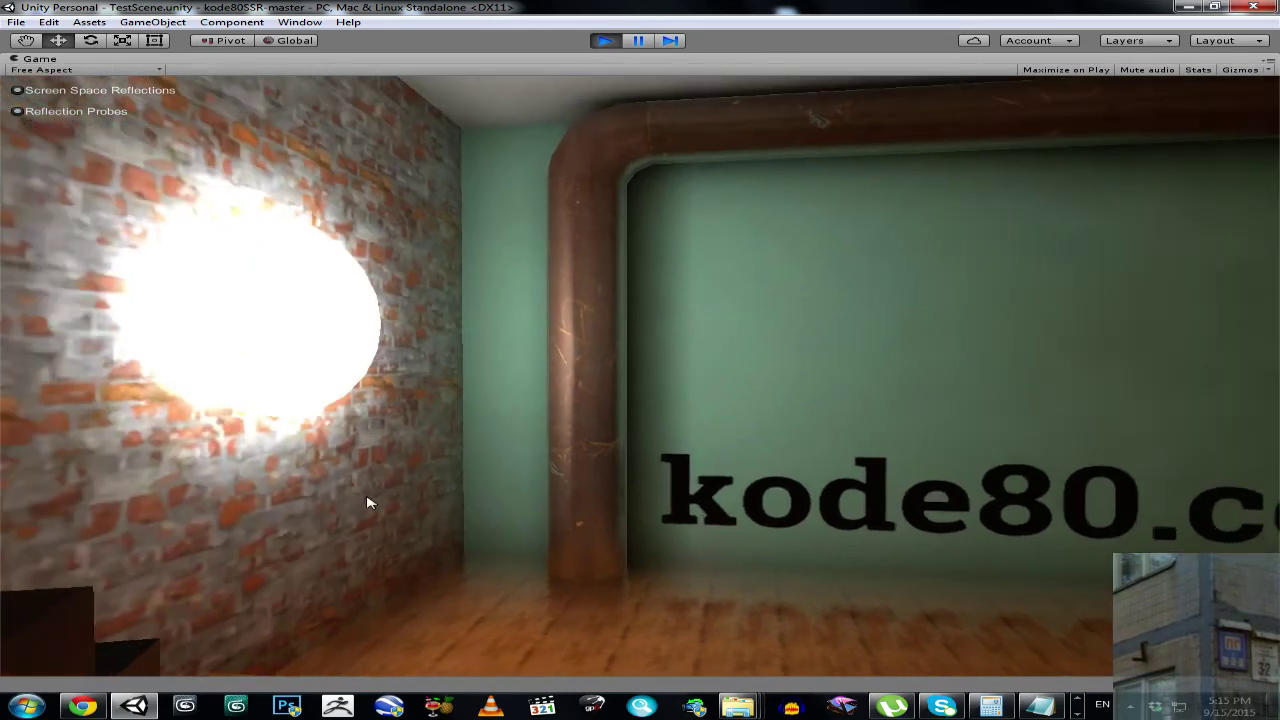
{"action": "key", "text": "w"}
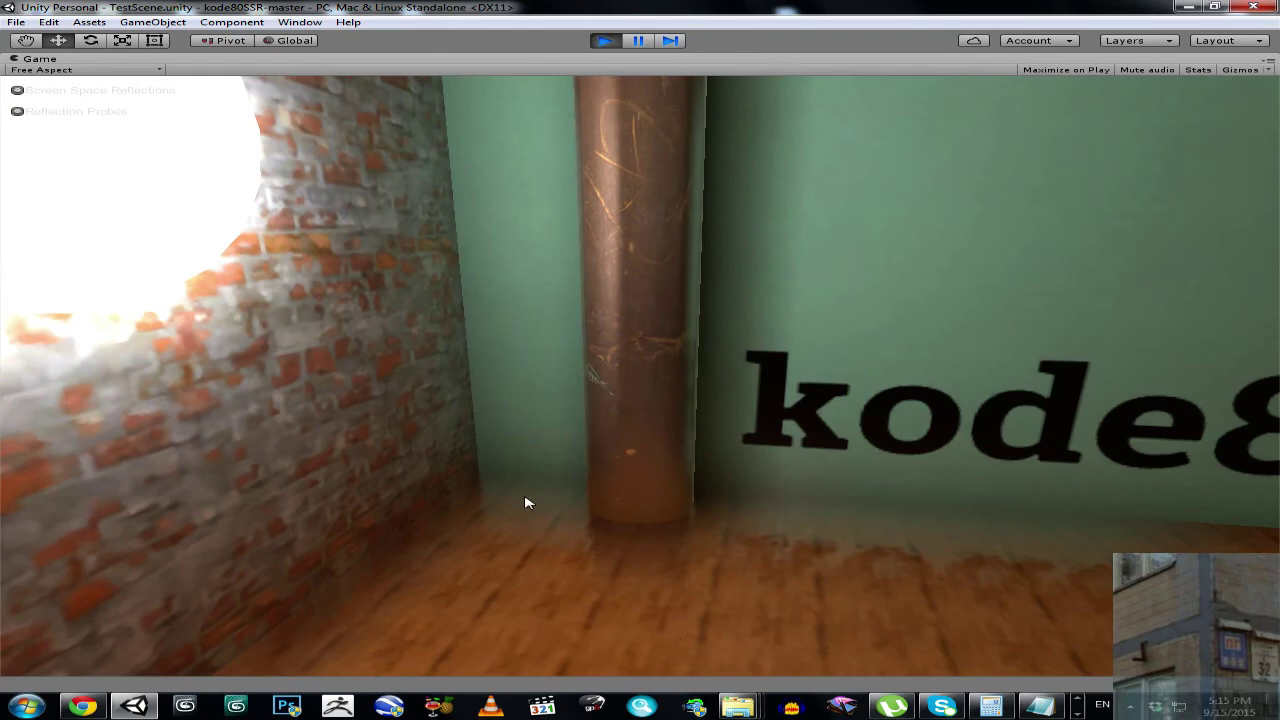
{"action": "key", "text": "w"}
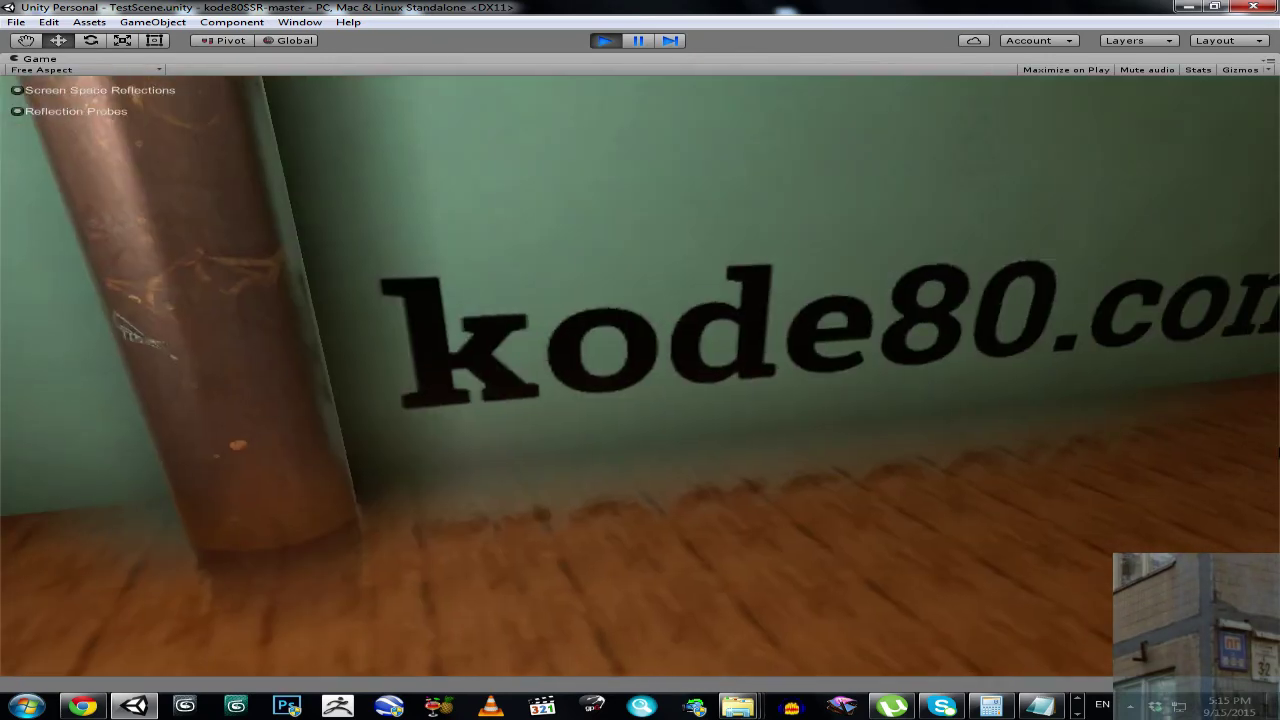
- Turn the camera past the framed painting to the wooden steps and examine the reflections on and around the sphere
{"action": "left_click_drag", "start_coordinate": [487, 445], "coordinate": [1255, 267]}
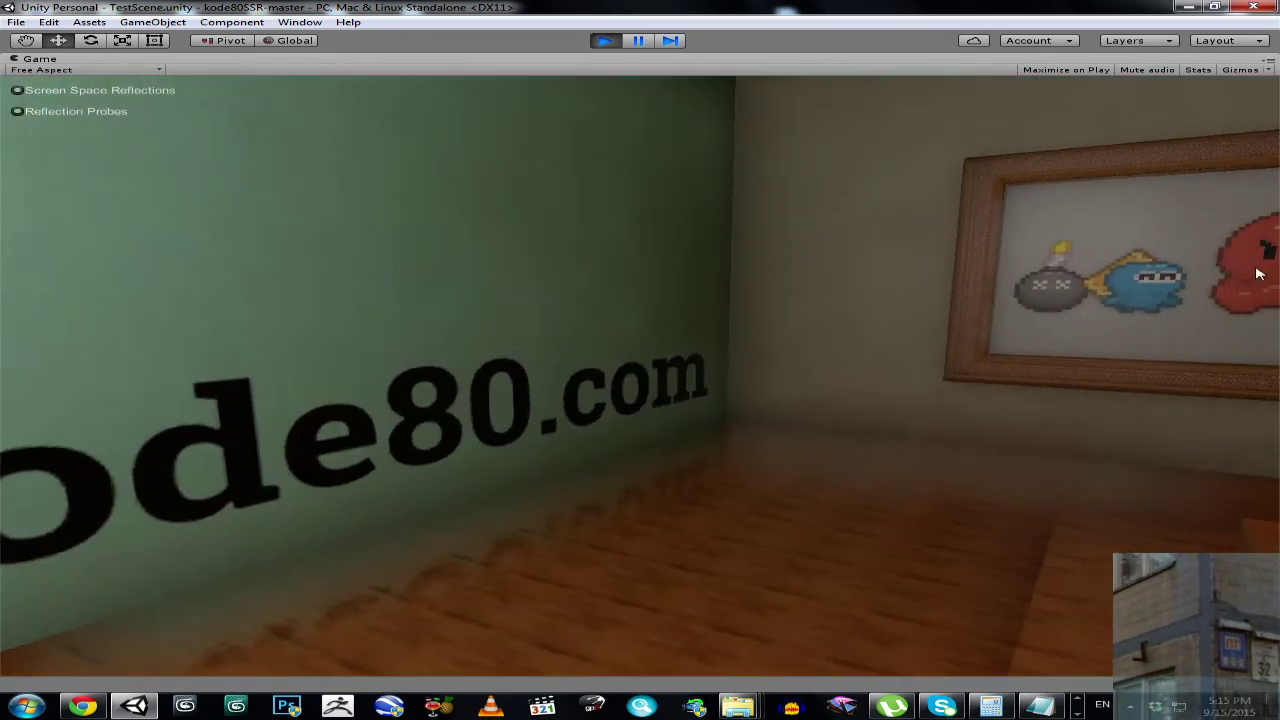
{"action": "mouse_move", "coordinate": [581, 433]}
{"action": "left_mouse_down"}
{"action": "mouse_move", "coordinate": [884, 370]}
{"action": "mouse_move", "coordinate": [1244, 354]}
{"action": "left_mouse_up"}
{"action": "left_click_drag", "start_coordinate": [410, 451], "coordinate": [1150, 390]}
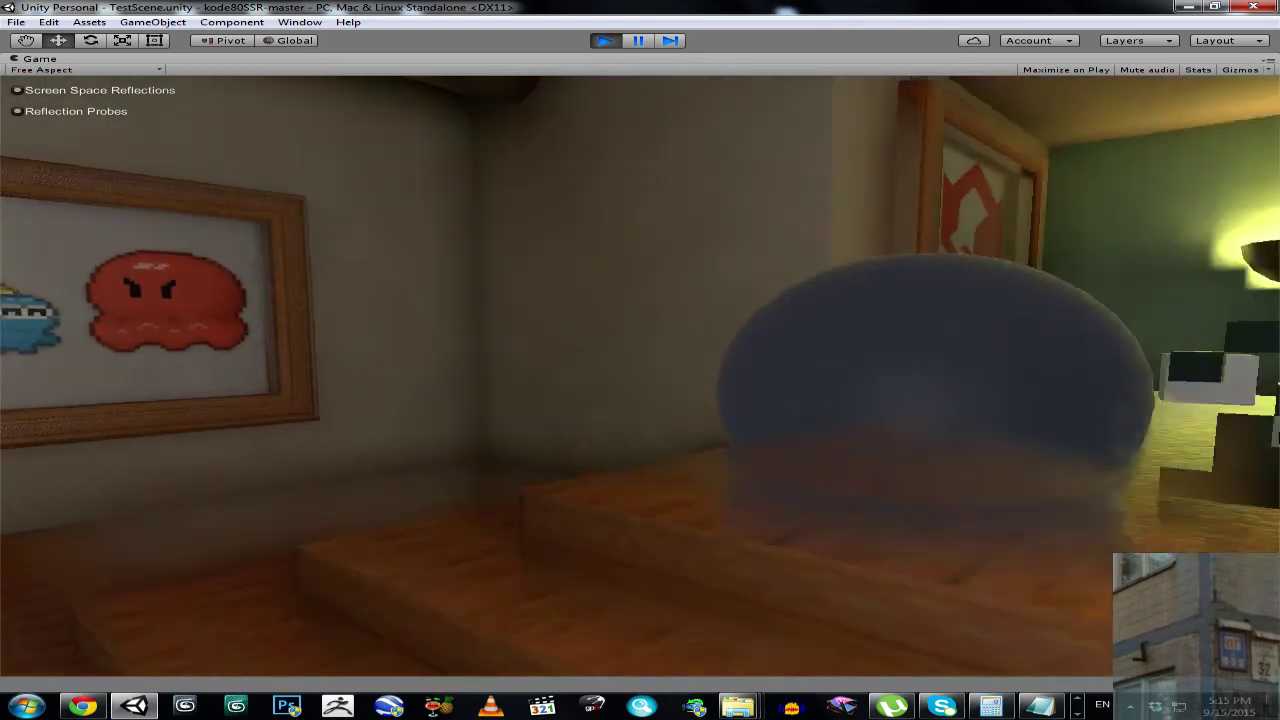
{"action": "left_click_drag", "start_coordinate": [455, 485], "coordinate": [831, 457]}
{"action": "key", "text": "a"}
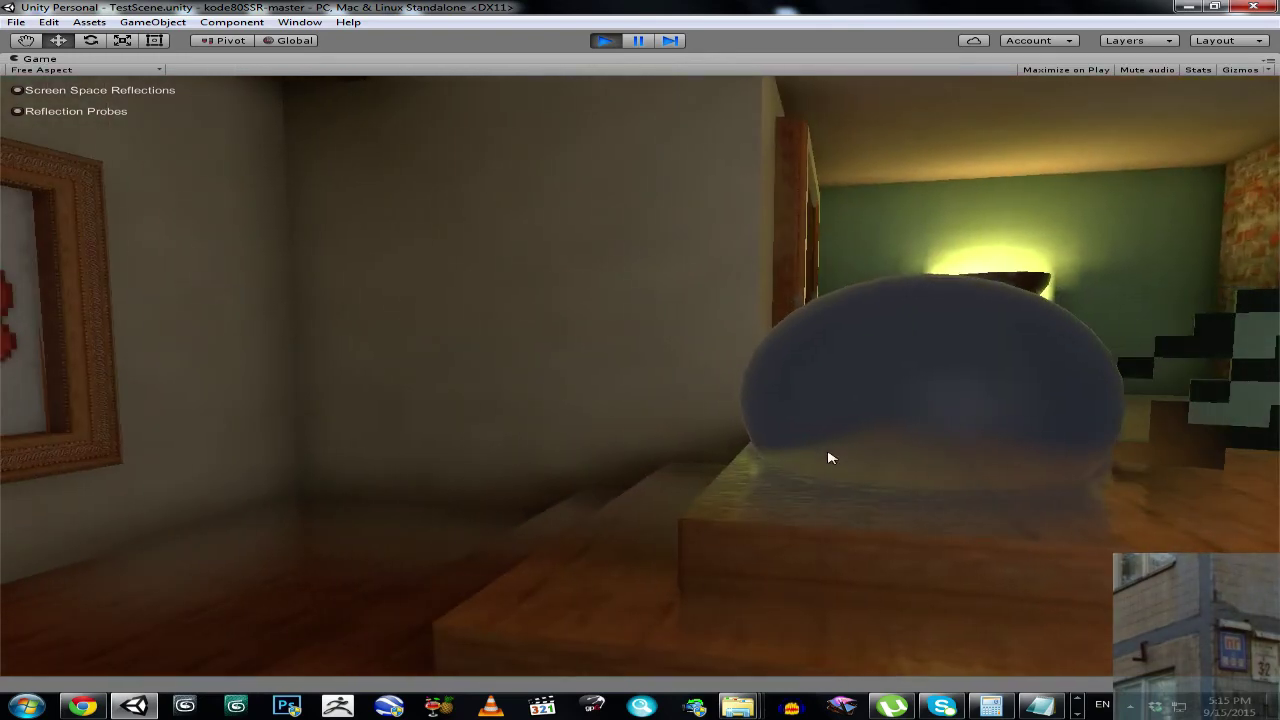
{"action": "key", "text": "a"}
{"action": "left_click_drag", "start_coordinate": [380, 480], "coordinate": [1037, 546]}
- Restore the full editor layout and view the sphere above the wooden steps in the Game view
{"action": "right_click", "coordinate": [481, 55]}
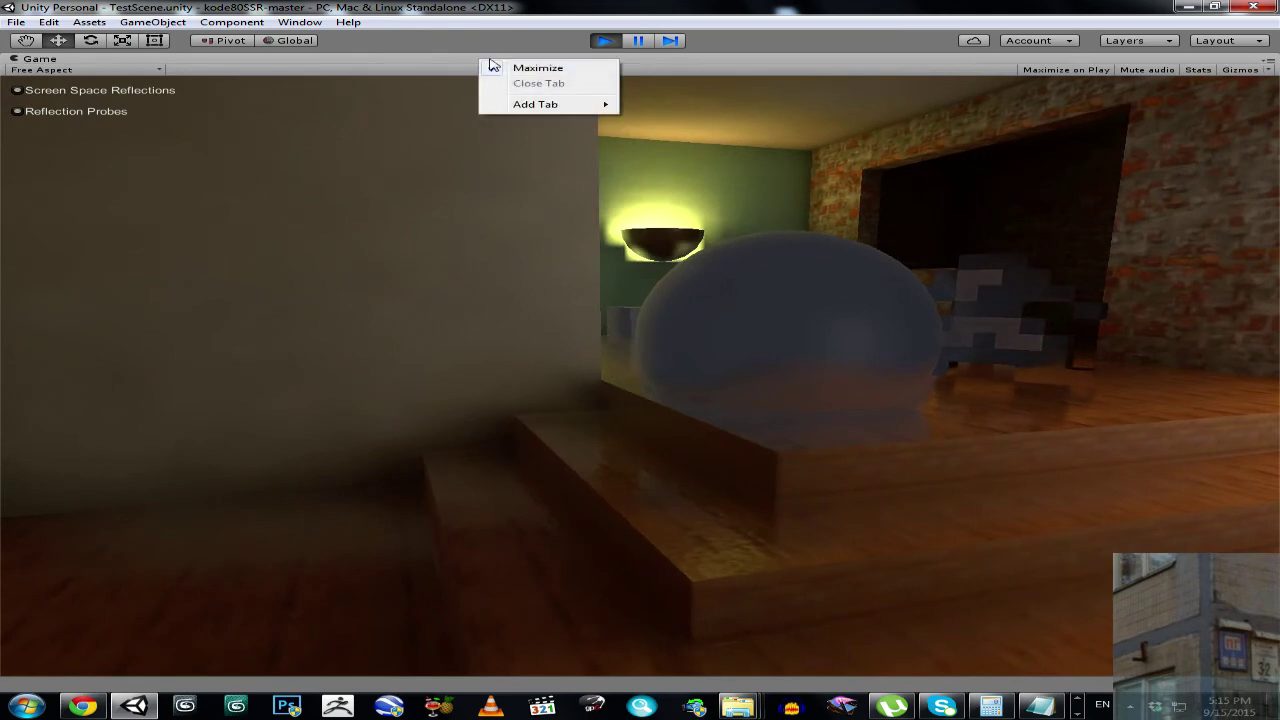
{"action": "left_click", "coordinate": [503, 64]}
{"action": "left_click", "coordinate": [262, 62]}
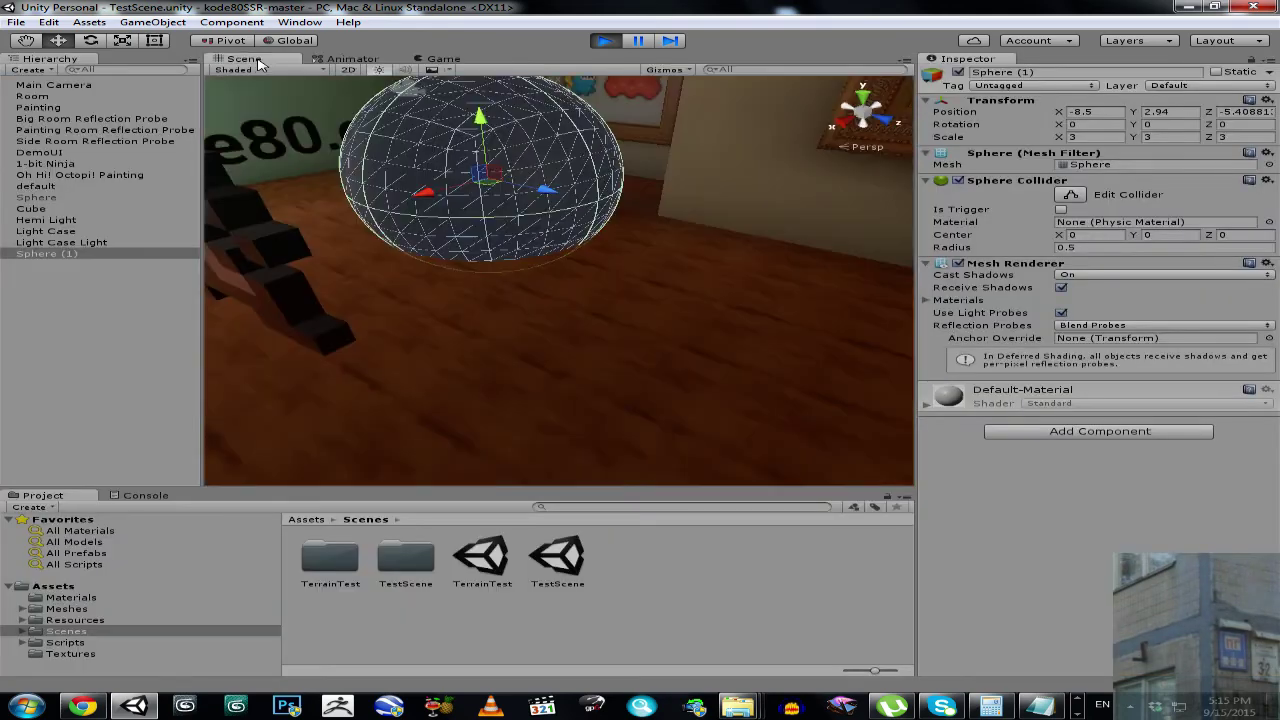
{"action": "left_click", "coordinate": [441, 61]}
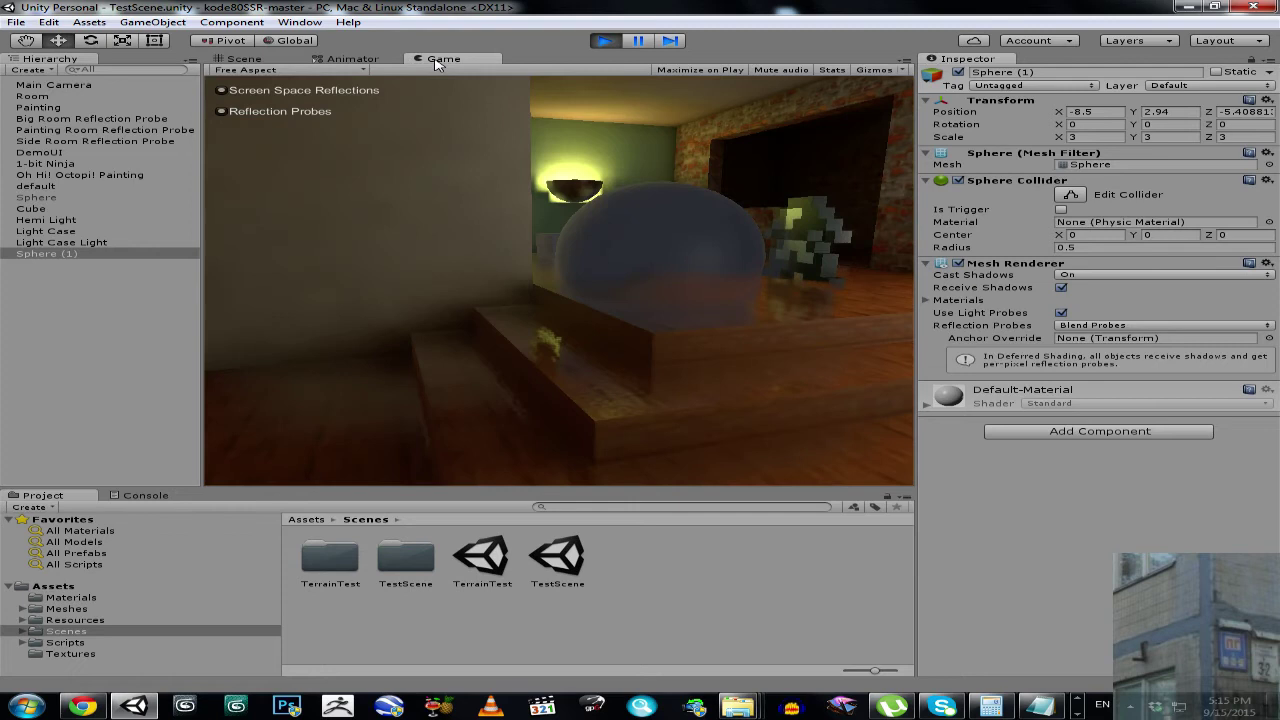
{"action": "left_click_drag", "start_coordinate": [599, 289], "coordinate": [690, 252]}
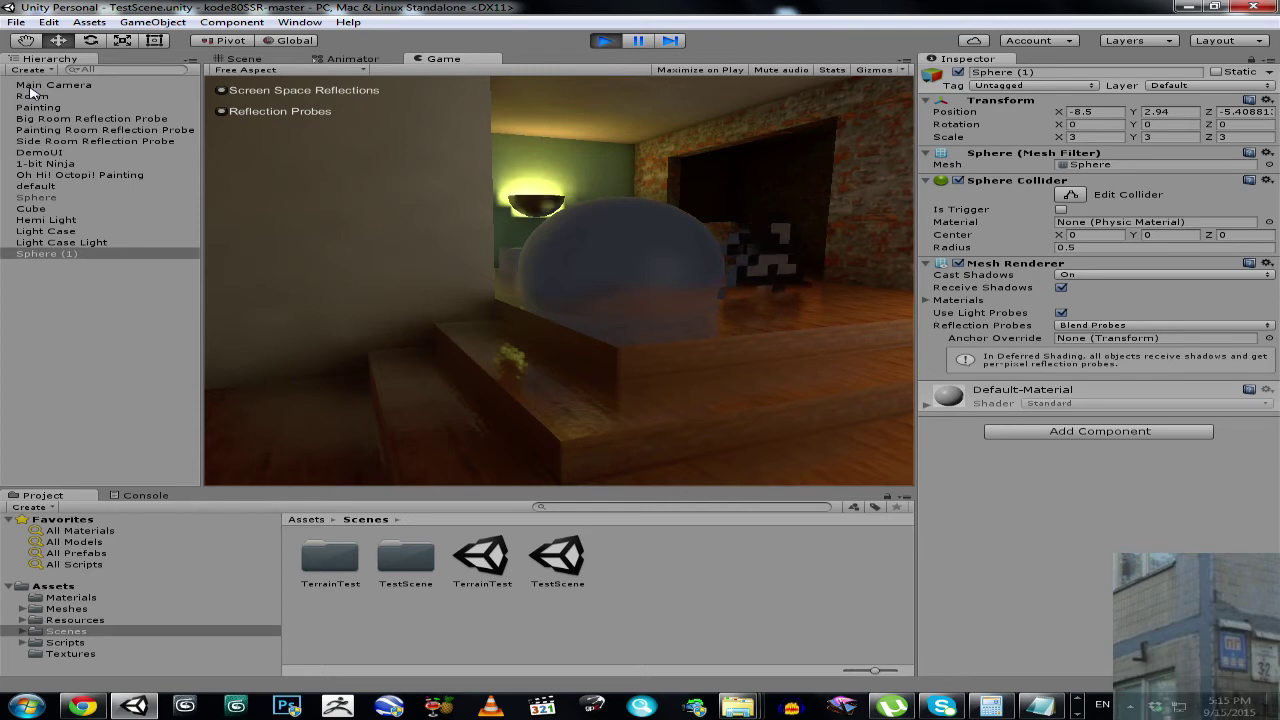
- Show the SSR script settings of the Main Camera and set Blur Quality to its minimum
{"action": "left_click", "coordinate": [33, 86]}
{"action": "left_click_drag", "start_coordinate": [1278, 186], "coordinate": [1279, 284]}
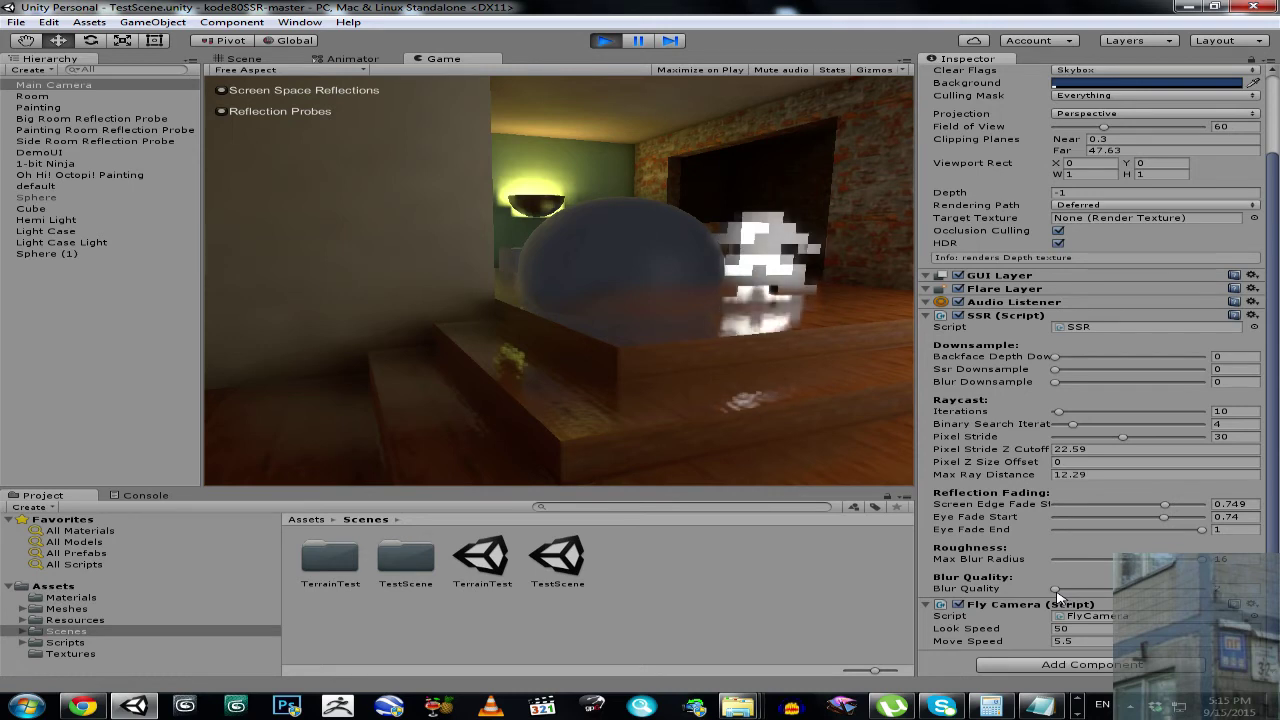
{"action": "left_click_drag", "start_coordinate": [1056, 591], "coordinate": [923, 590]}
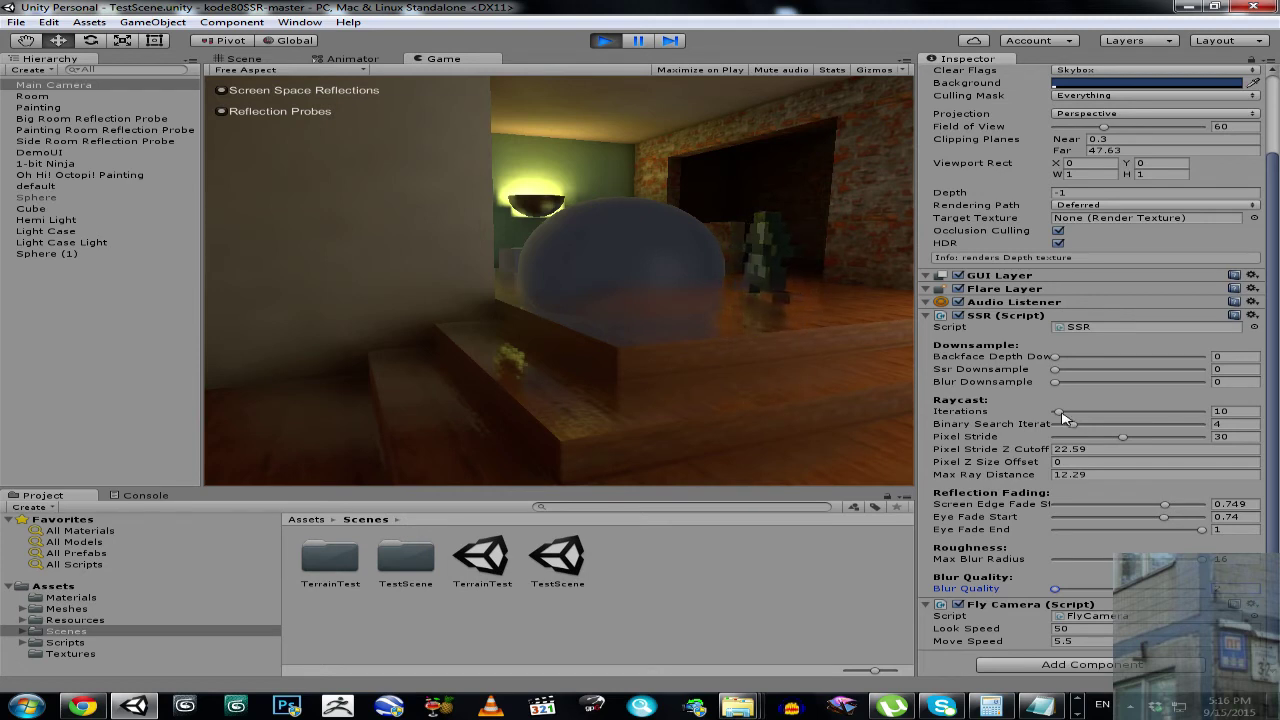
- Set the SSR raycast Iterations to 40
{"action": "mouse_move", "coordinate": [1060, 412]}
{"action": "left_mouse_down"}
{"action": "mouse_move", "coordinate": [1143, 416]}
{"action": "mouse_move", "coordinate": [1071, 414]}
{"action": "left_mouse_up"}
{"action": "left_click", "coordinate": [1246, 412]}
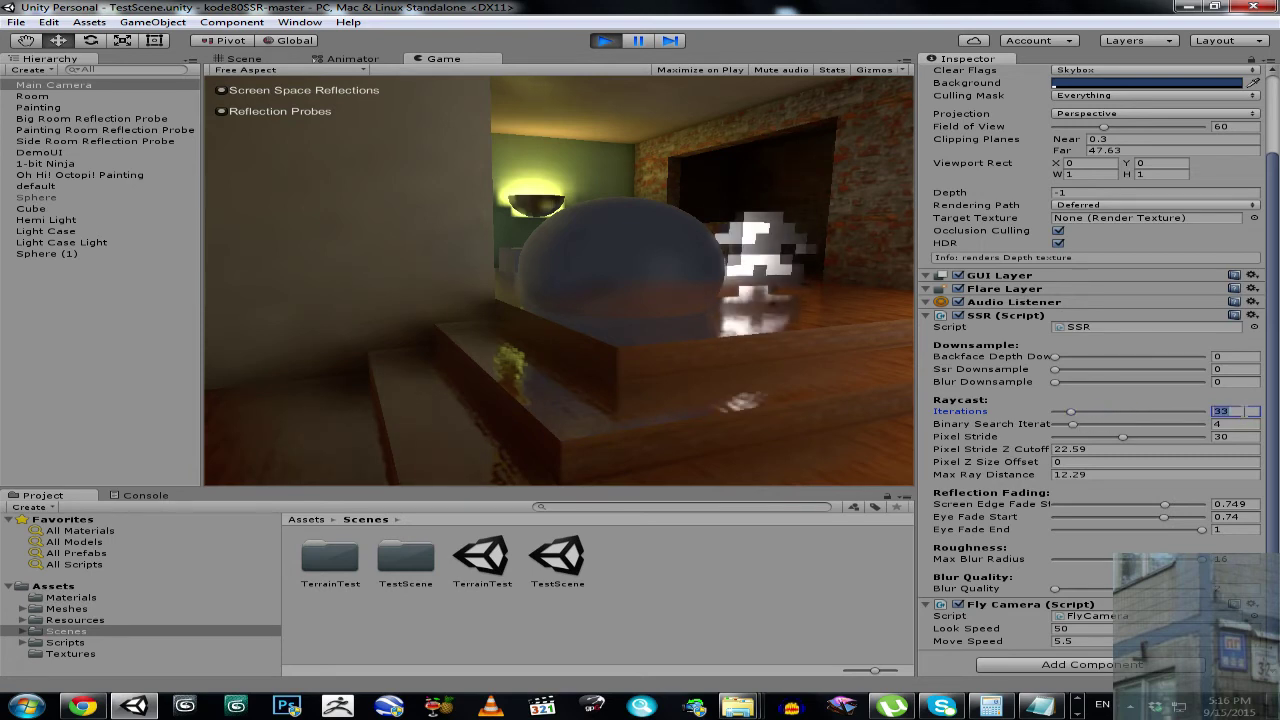
{"action": "type", "text": "40"}
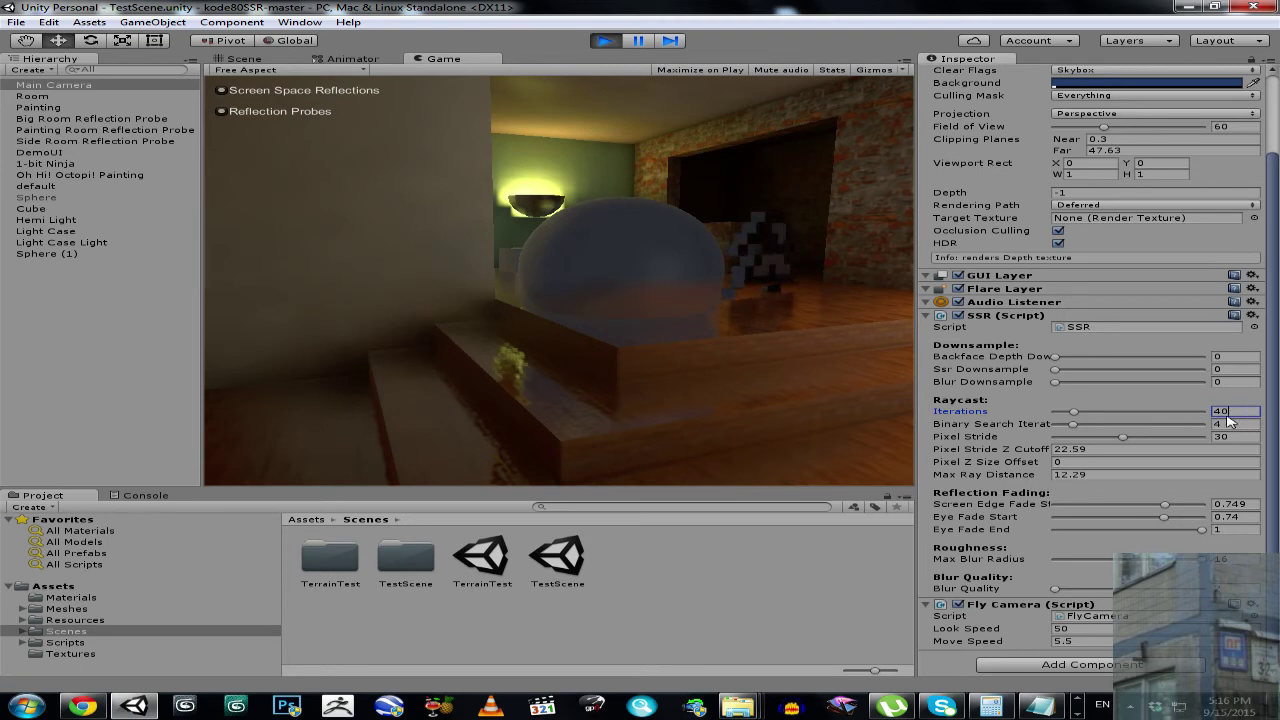
- Set the raycast Iterations back to 10 and the Backface Depth Downsample to 0
{"action": "left_click_drag", "start_coordinate": [1234, 414], "coordinate": [1208, 418]}
{"action": "type", "text": "10"}
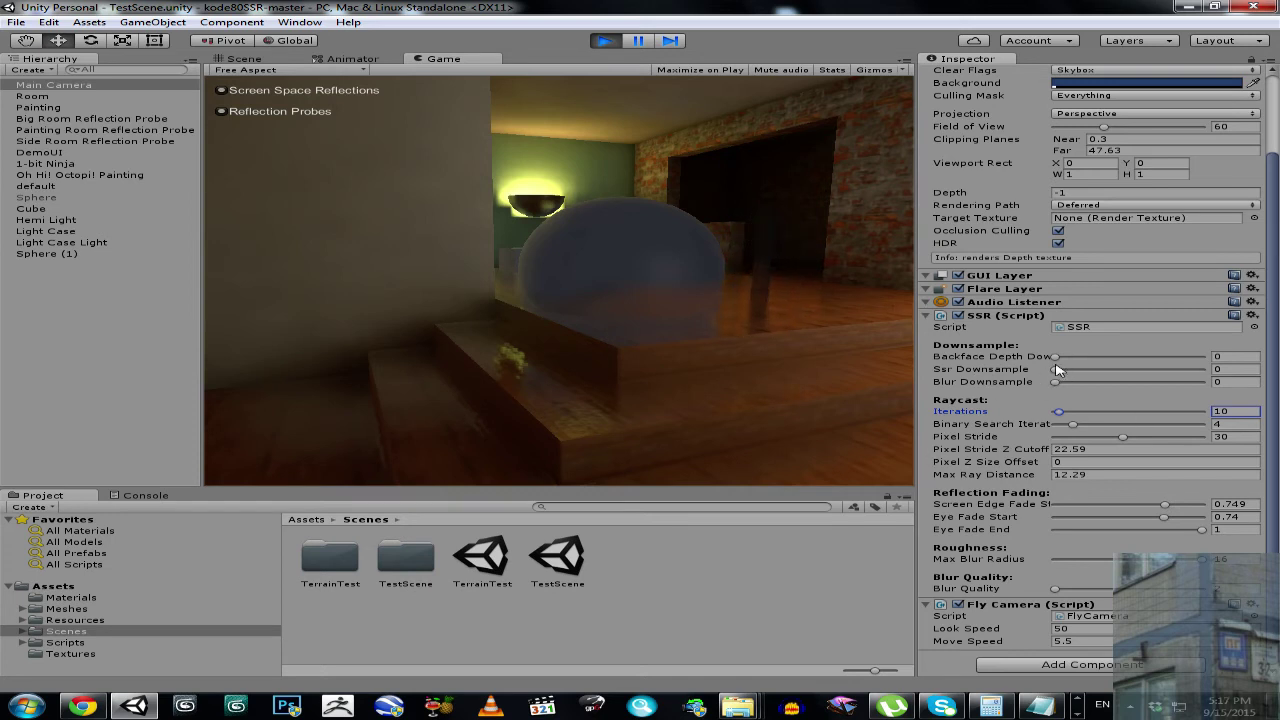
{"action": "mouse_move", "coordinate": [1056, 357]}
{"action": "left_mouse_down"}
{"action": "mouse_move", "coordinate": [1133, 356]}
{"action": "mouse_move", "coordinate": [1035, 368]}
{"action": "left_mouse_up"}
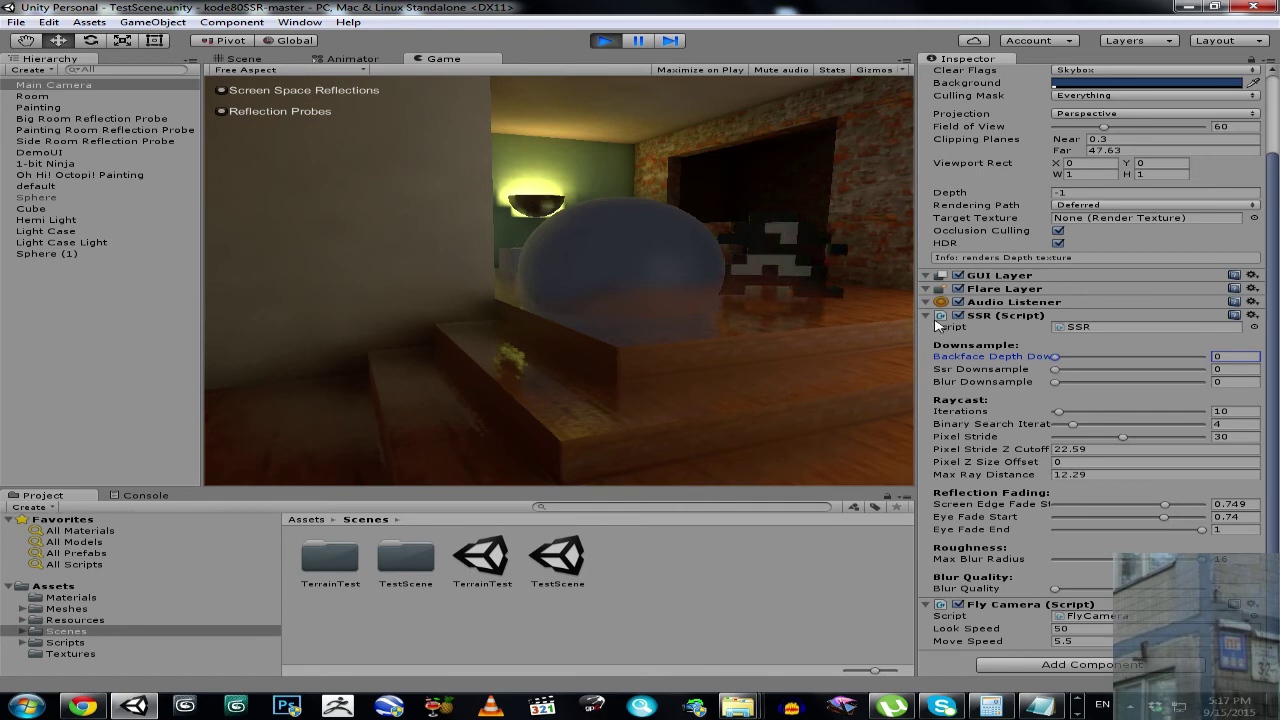
- Move the game camera up to the grey cube below the wall lamp to examine its floor reflection
{"action": "left_click_drag", "start_coordinate": [588, 297], "coordinate": [568, 161]}
{"action": "key", "text": "w"}
{"action": "key", "text": "w"}
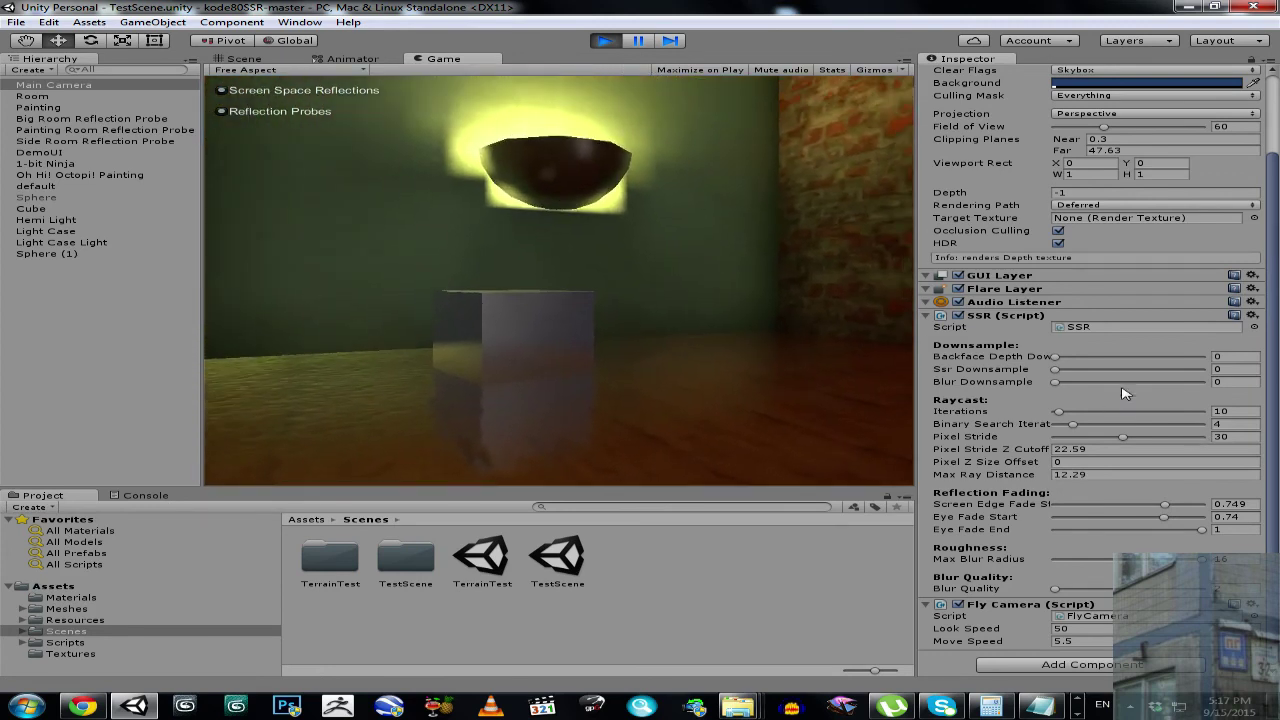
- Try the SSR Downsample at 1 and 4 to compare the cube's floor reflection, and return it to 0
{"action": "left_click_drag", "start_coordinate": [1056, 358], "coordinate": [1011, 360]}
{"action": "mouse_move", "coordinate": [1057, 371]}
{"action": "left_mouse_down"}
{"action": "mouse_move", "coordinate": [1102, 372]}
{"action": "mouse_move", "coordinate": [1045, 371]}
{"action": "mouse_move", "coordinate": [1069, 369]}
{"action": "left_mouse_up"}
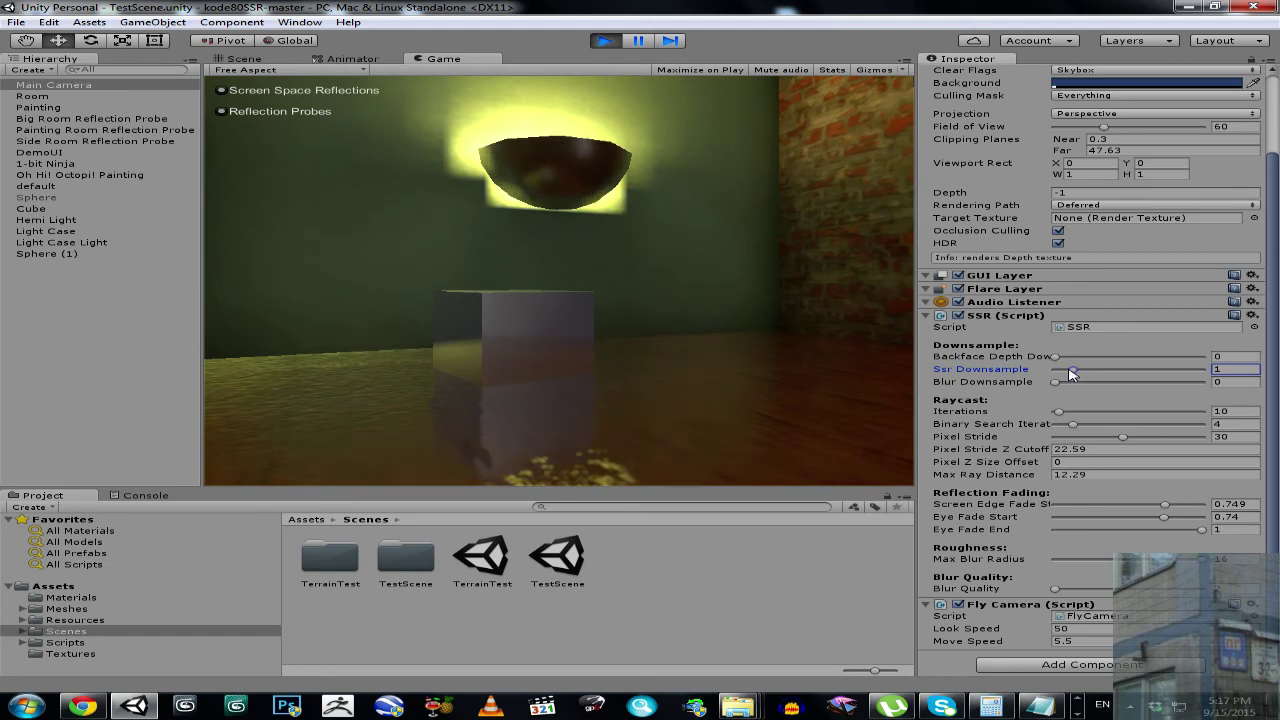
{"action": "left_click_drag", "start_coordinate": [1070, 372], "coordinate": [1134, 376]}
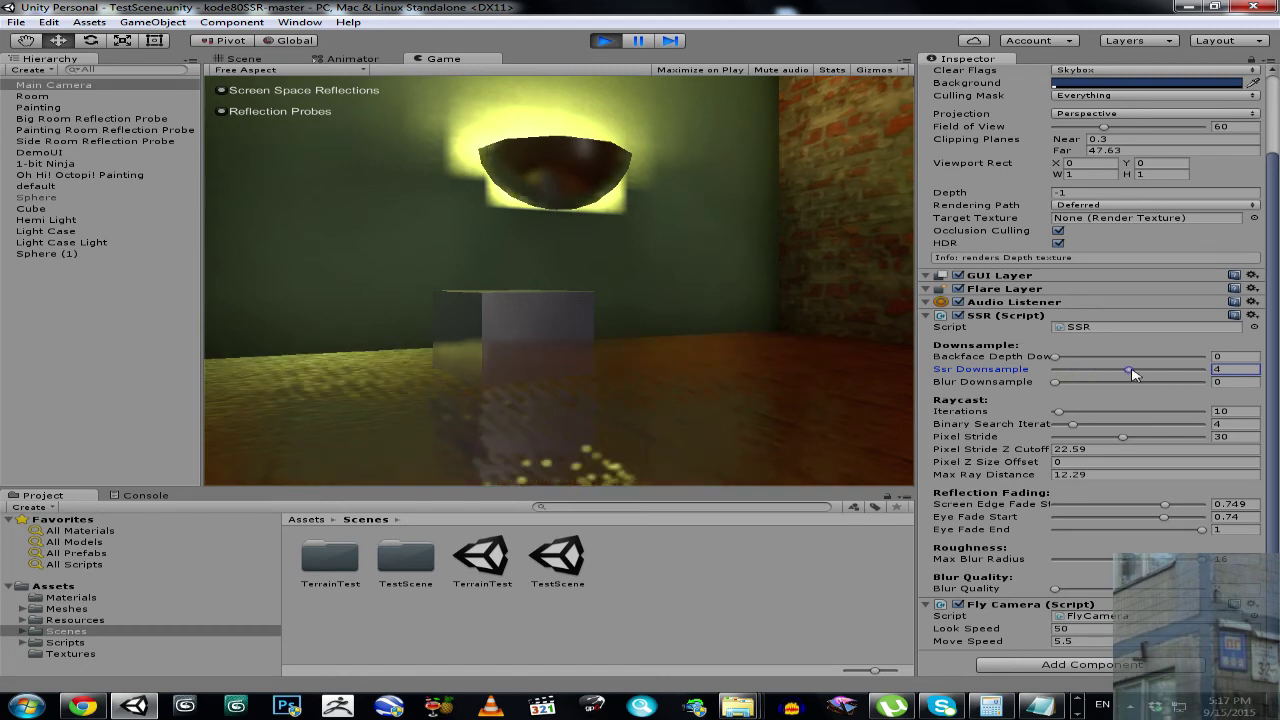
{"action": "left_click_drag", "start_coordinate": [1128, 373], "coordinate": [1052, 374]}
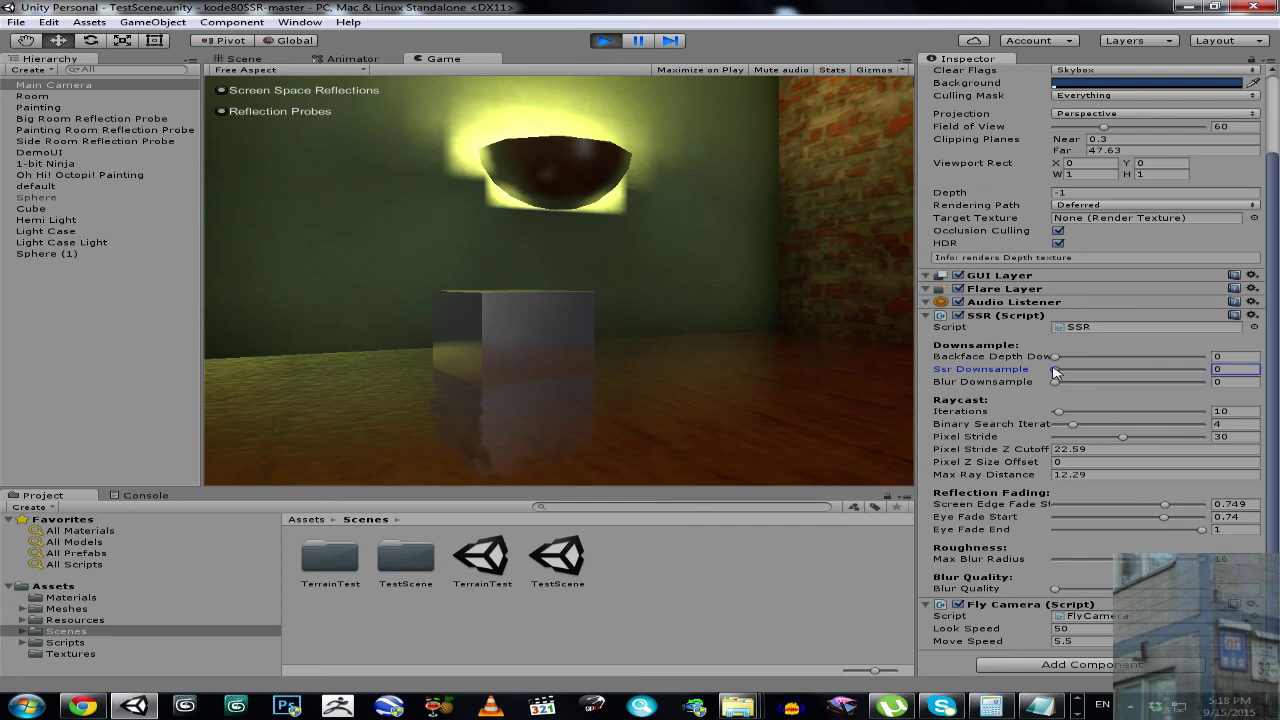
- Maximize the Game view and fly the camera past the brick walls into the room with the kode80.com lettering
{"action": "right_click", "coordinate": [432, 61]}
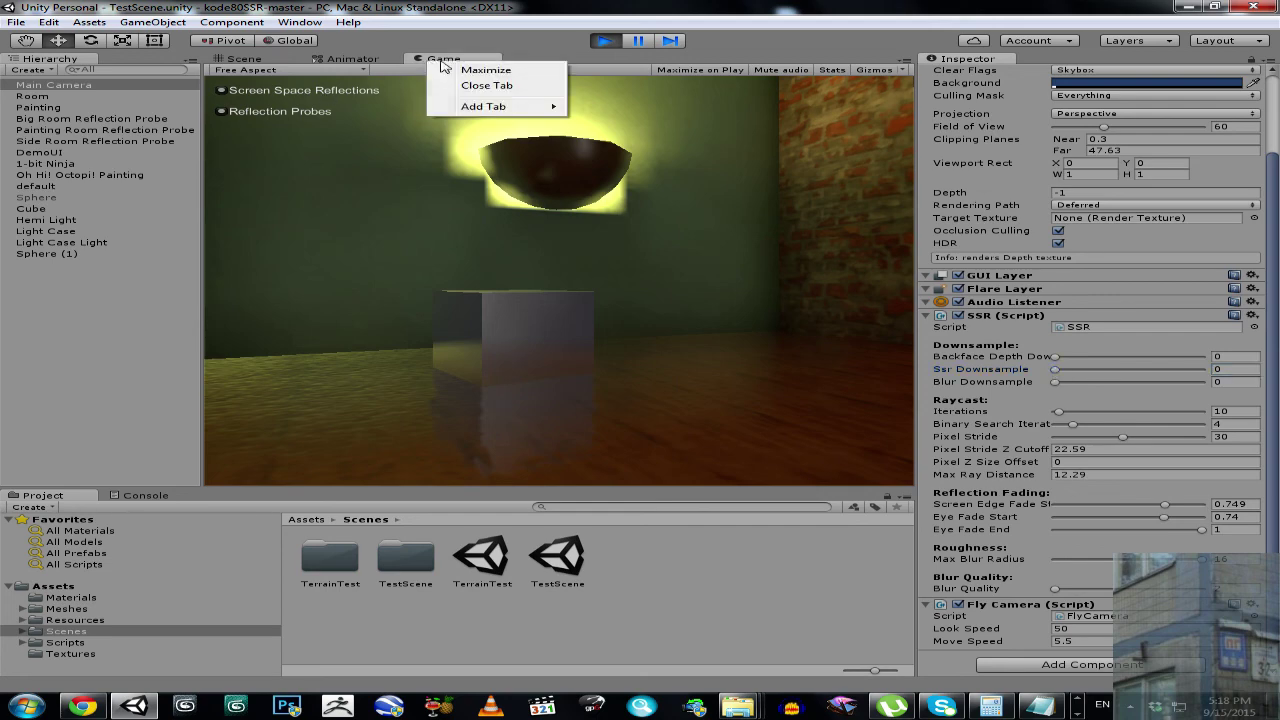
{"action": "left_click", "coordinate": [458, 72]}
{"action": "left_click_drag", "start_coordinate": [510, 285], "coordinate": [2, 4]}
{"action": "key", "text": "w"}
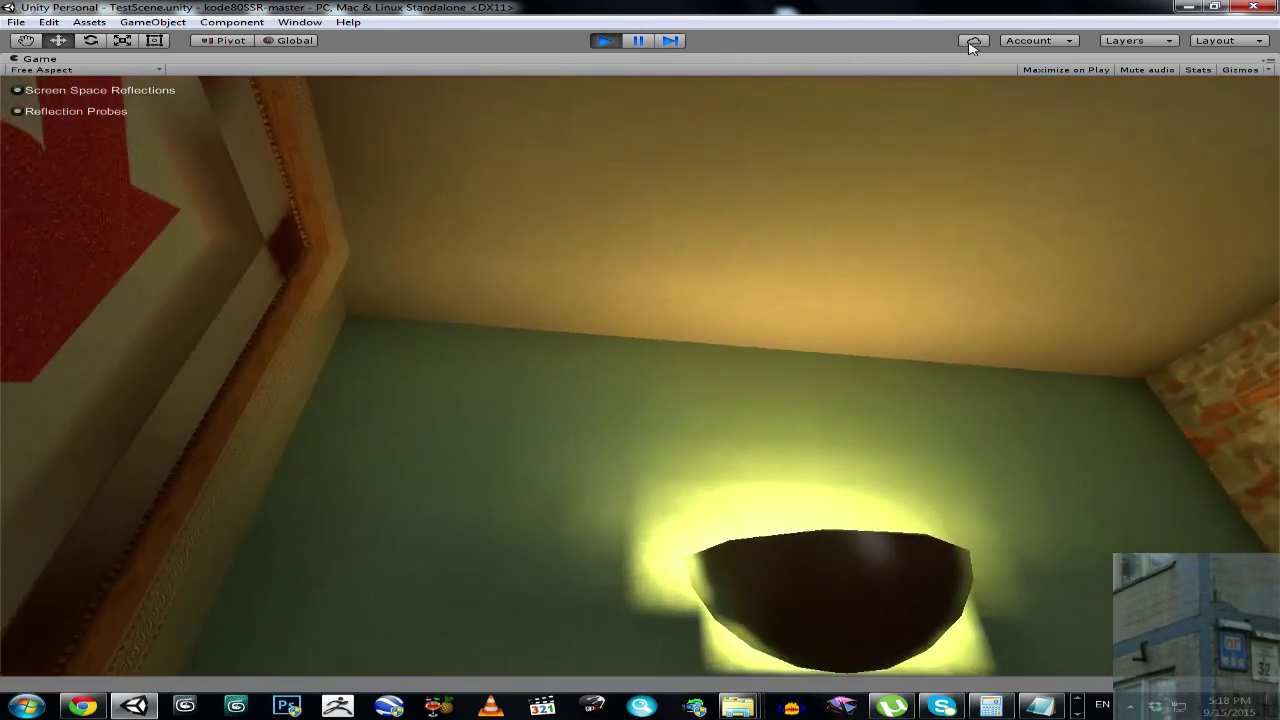
{"action": "key", "text": "w"}
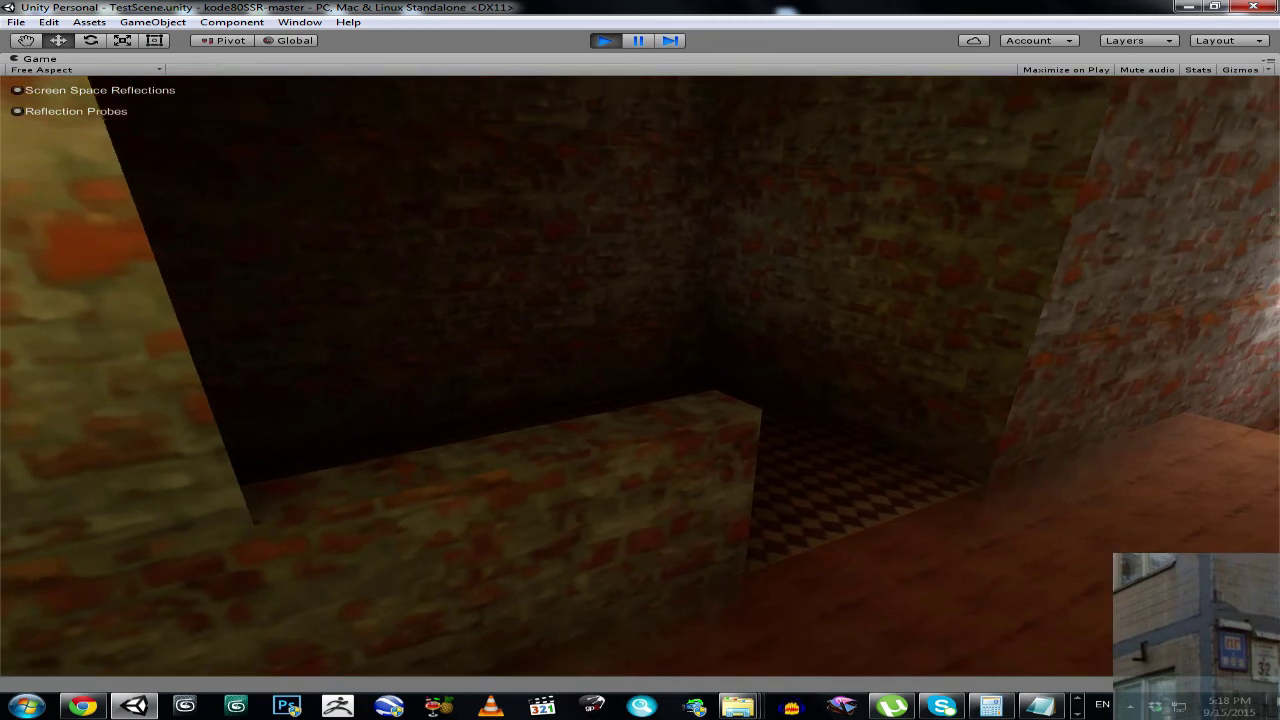
{"action": "key", "text": "w"}
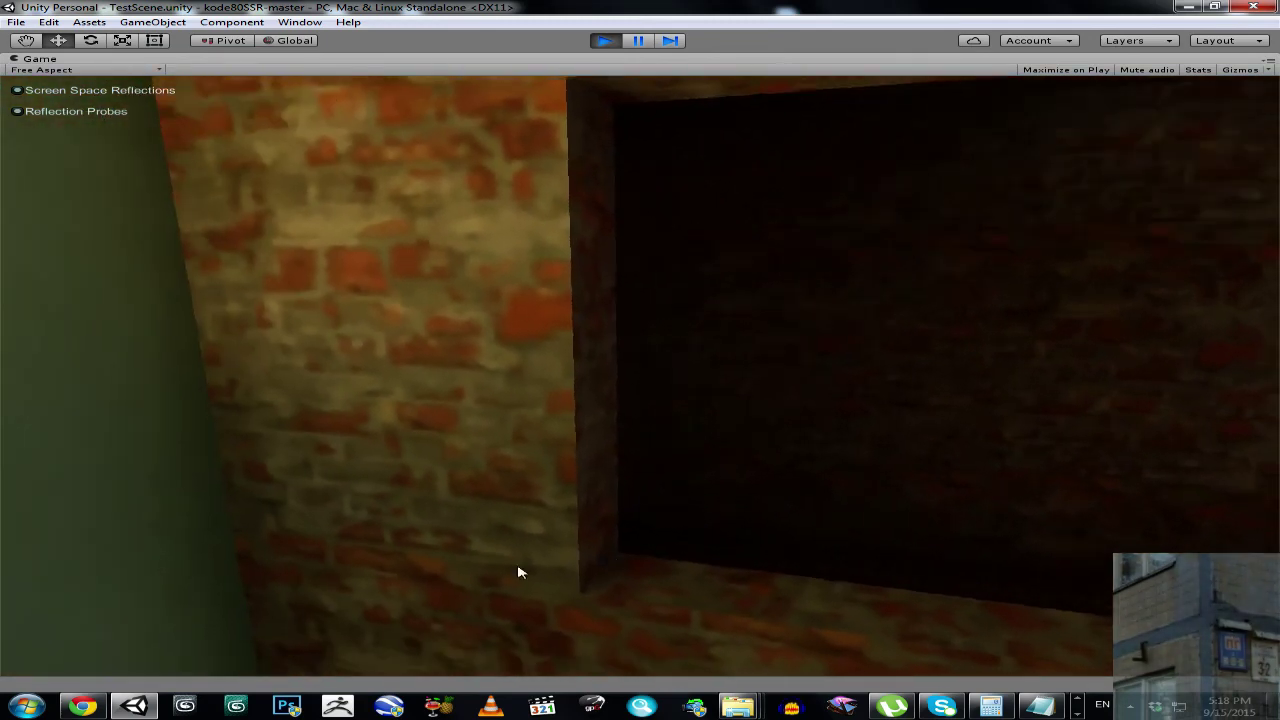
{"action": "key", "text": "w"}
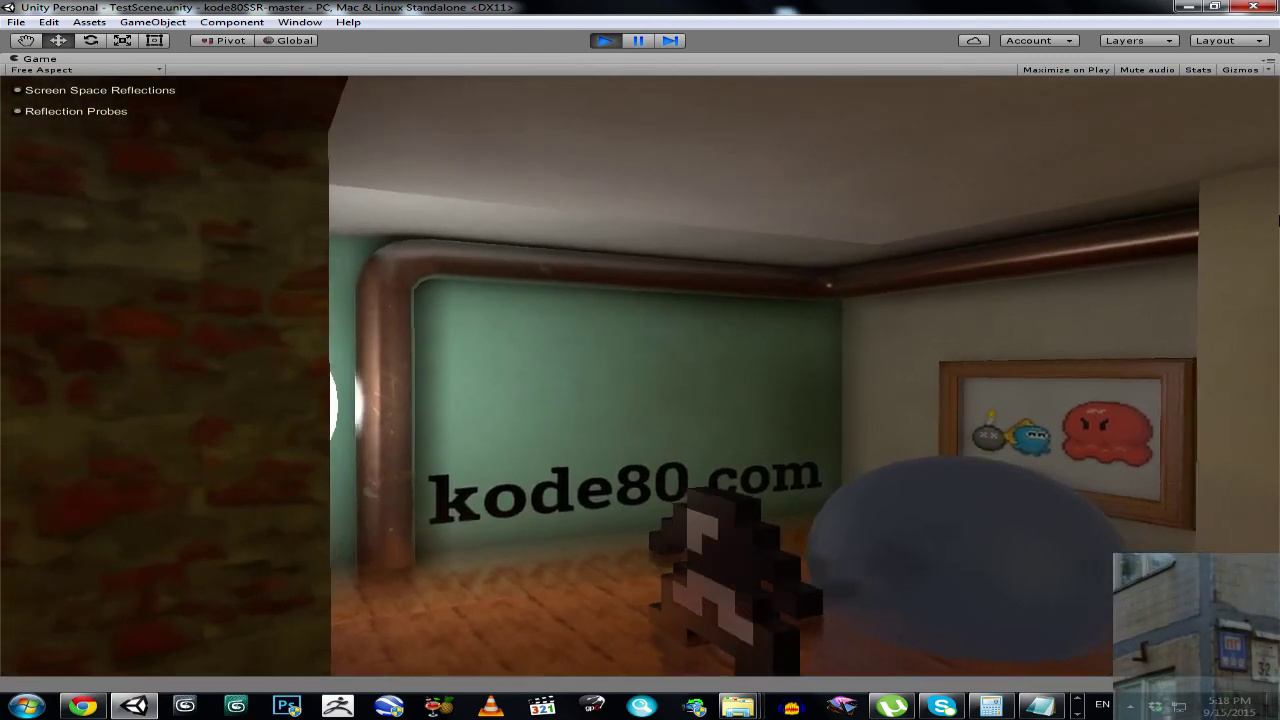
{"action": "key", "text": "w"}
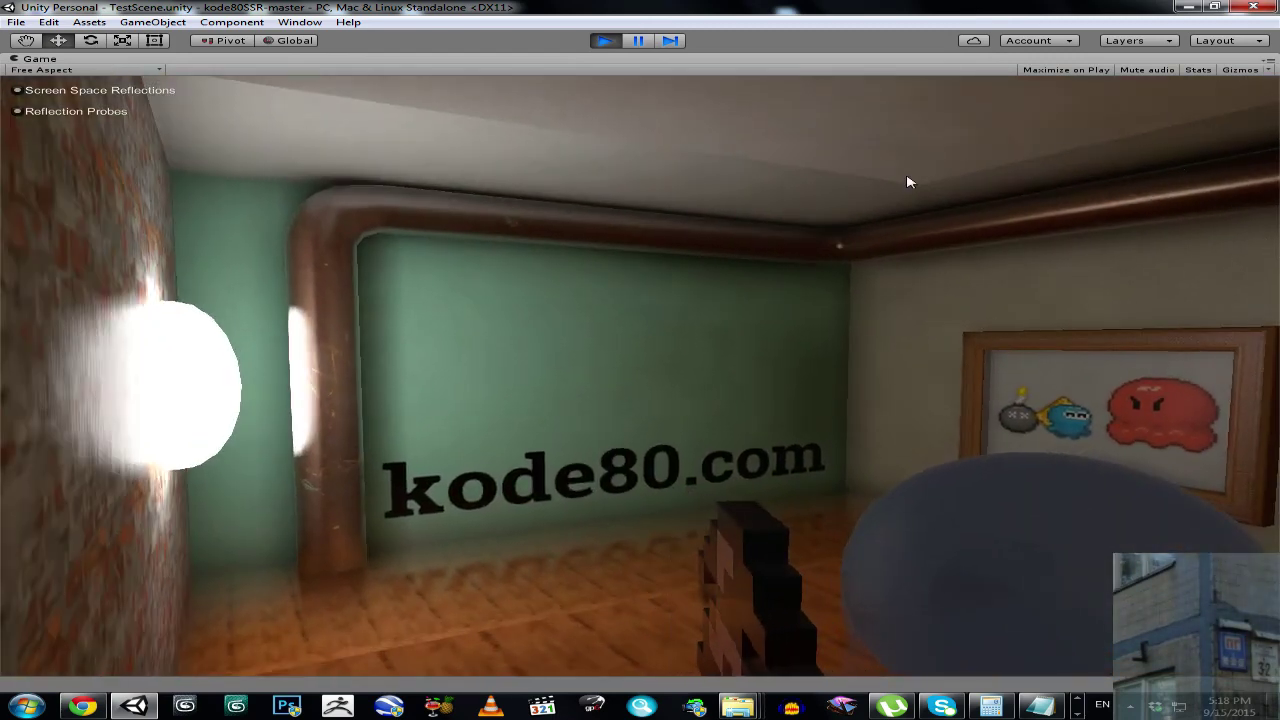
{"action": "key", "text": "w"}
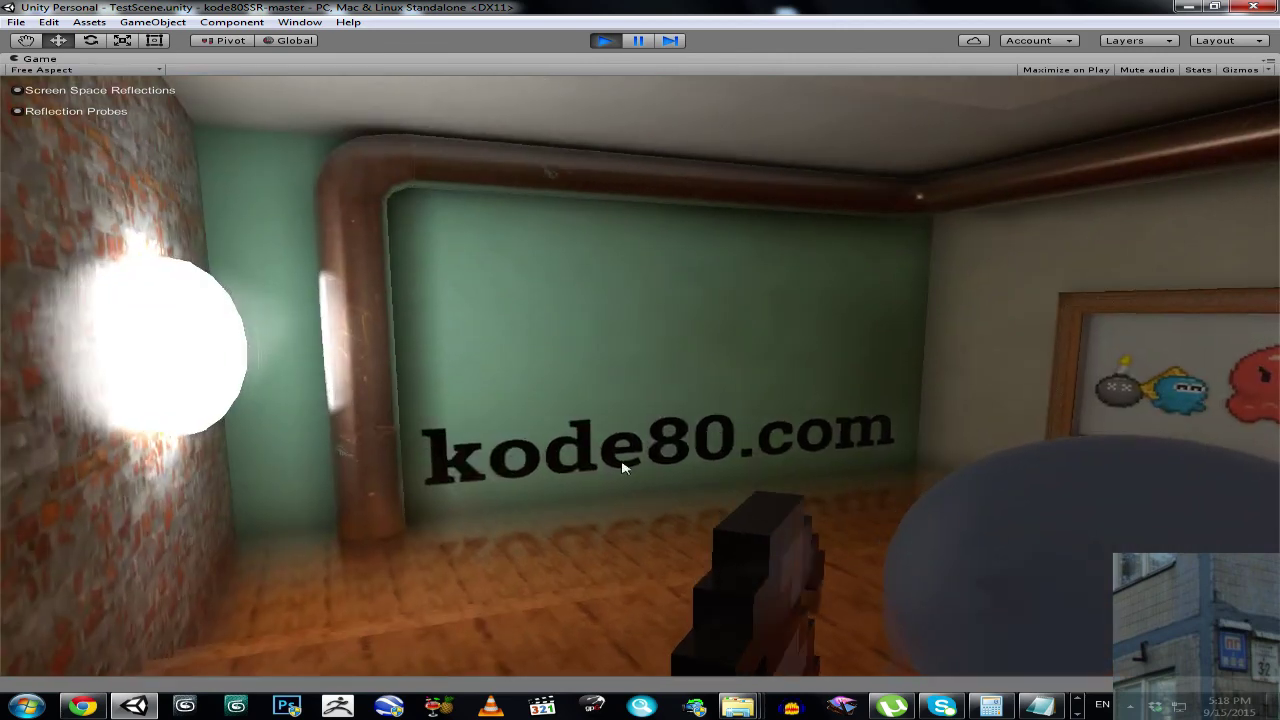
{"action": "key", "text": "d"}
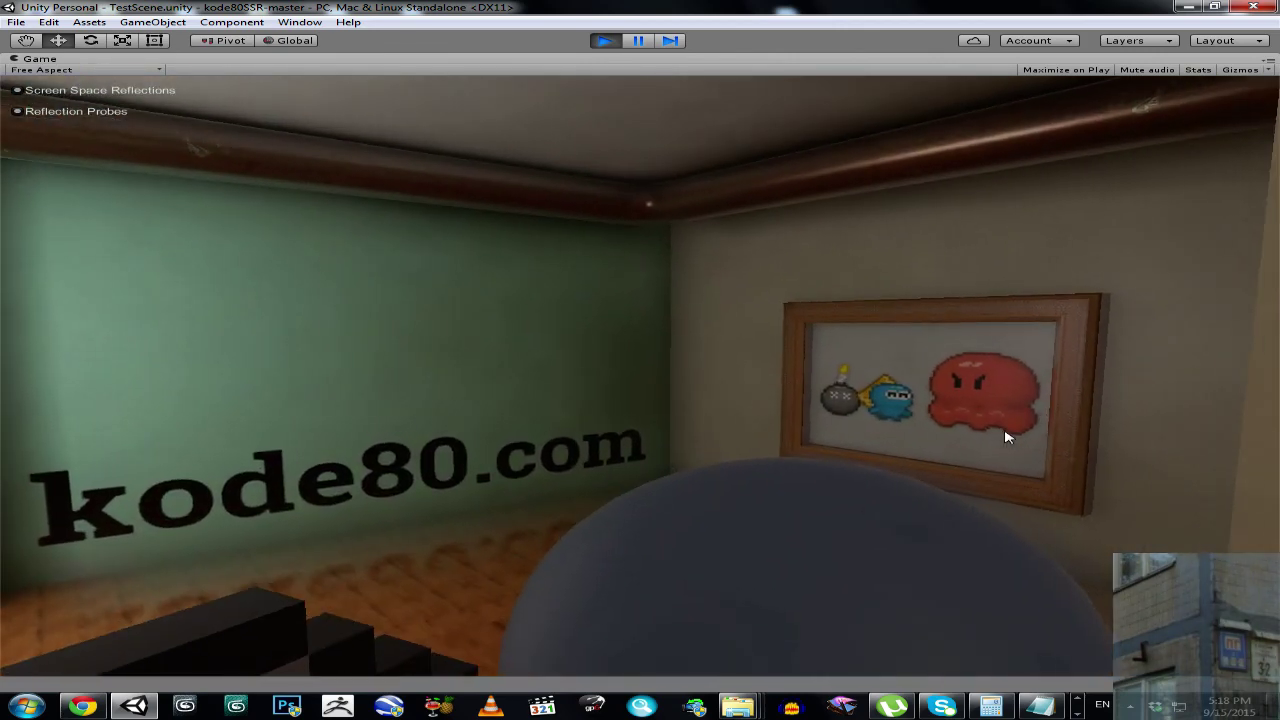
- Fly the camera up to the ceiling pipe above the framed octopus painting to examine the reflections at its corner
{"action": "left_click_drag", "start_coordinate": [1007, 437], "coordinate": [782, 215]}
{"action": "key", "text": "w"}
{"action": "key", "text": "w"}
{"action": "key", "text": "w"}
{"action": "left_click_drag", "start_coordinate": [584, 310], "coordinate": [3, 167]}
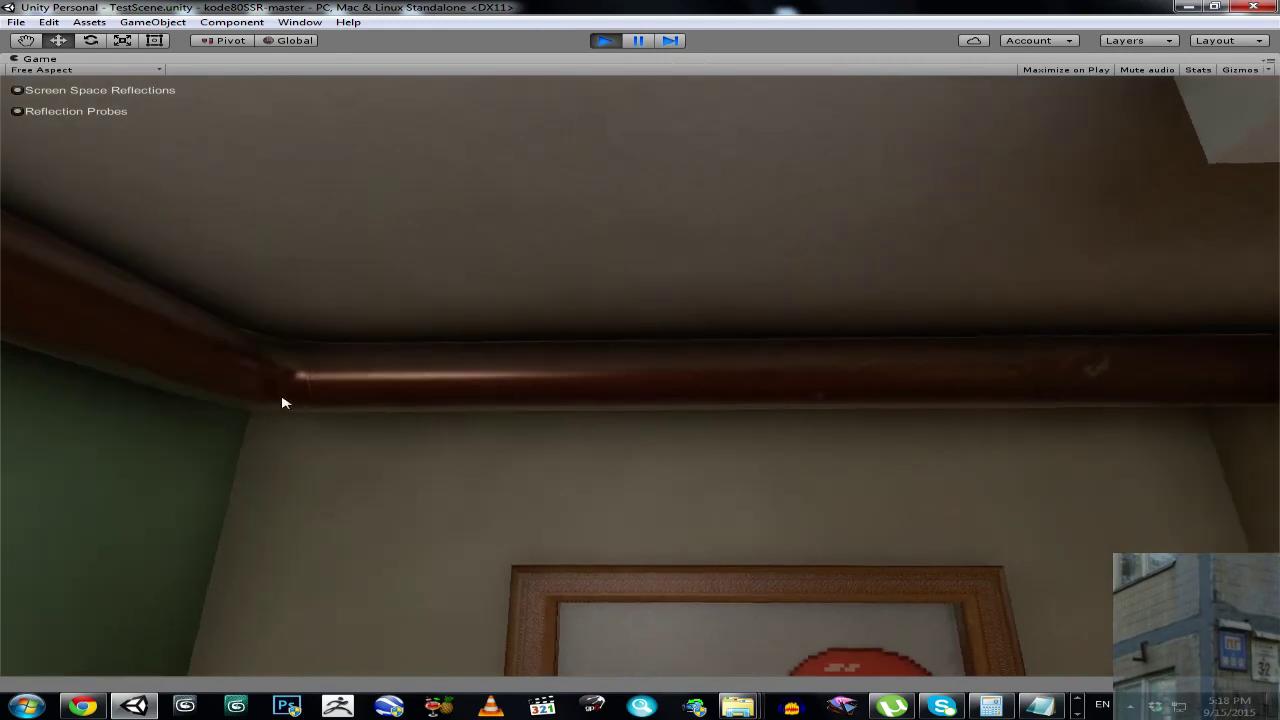
{"action": "key", "text": "w"}
{"action": "right_click_drag", "start_coordinate": [277, 456], "coordinate": [370, 458]}
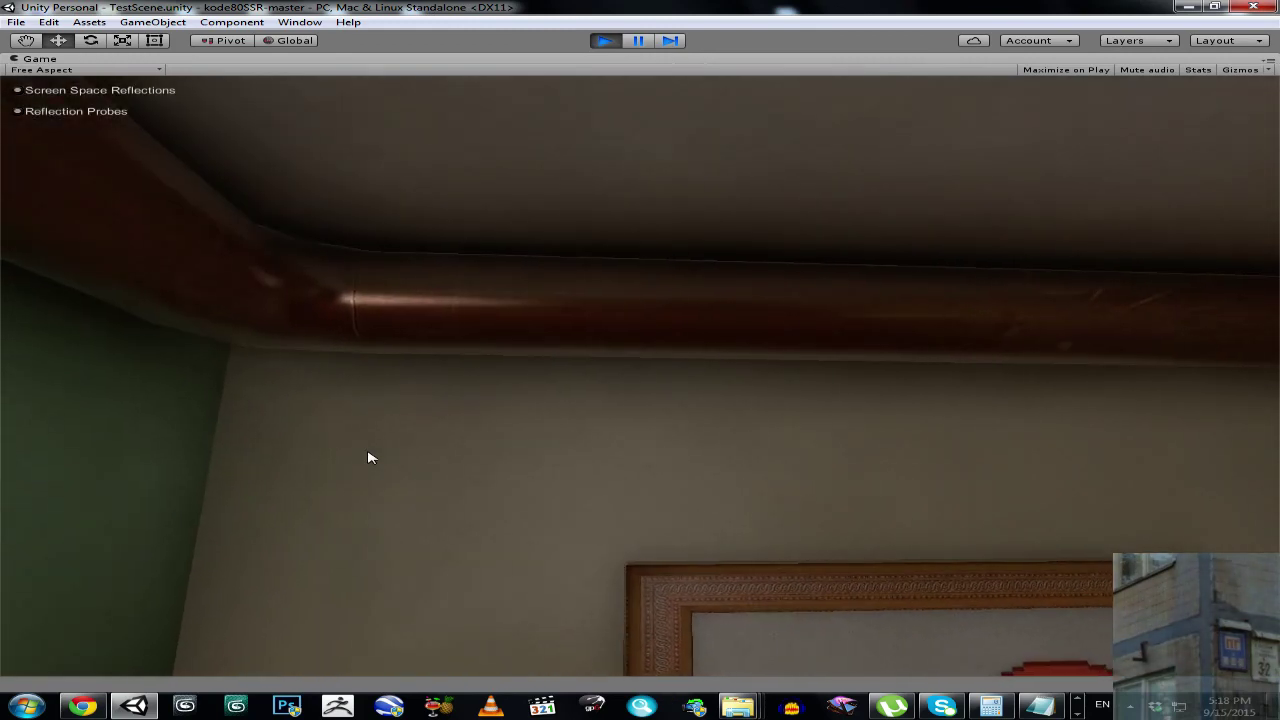